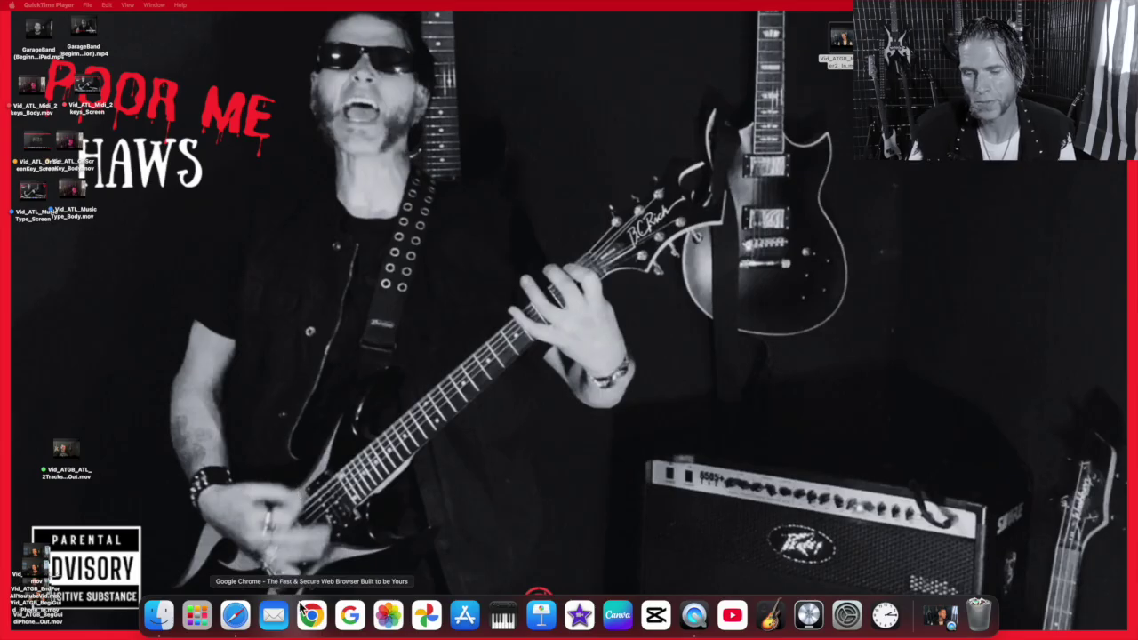
Search Google in Safari for TBProAudioMvMeter2 and open the TBProAudio download page result.
click(235, 615)
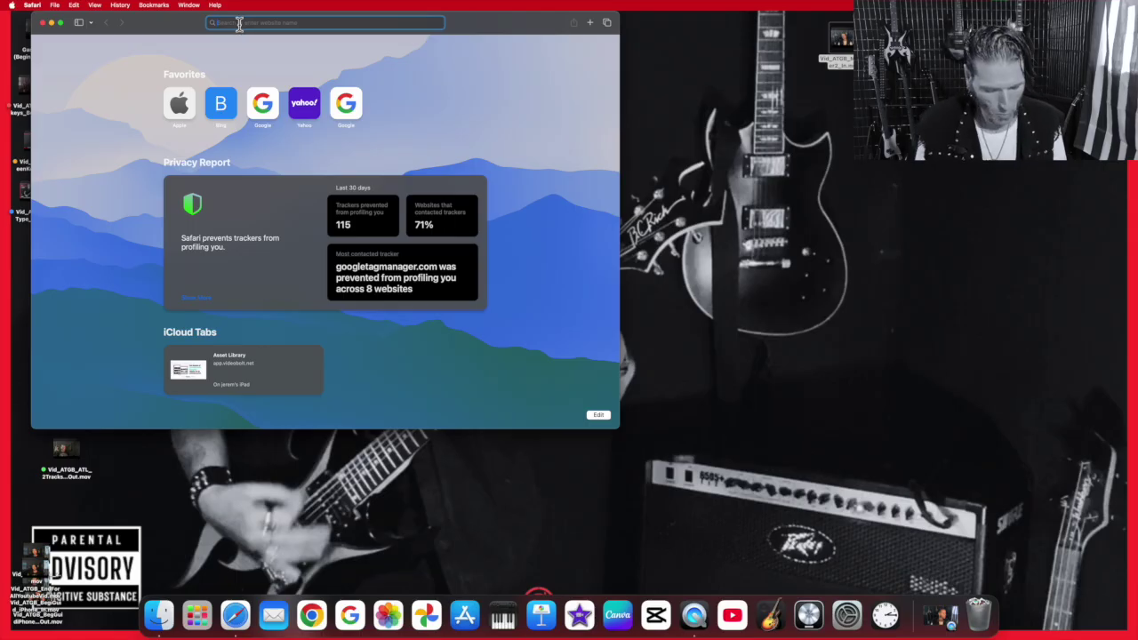
text(TB)
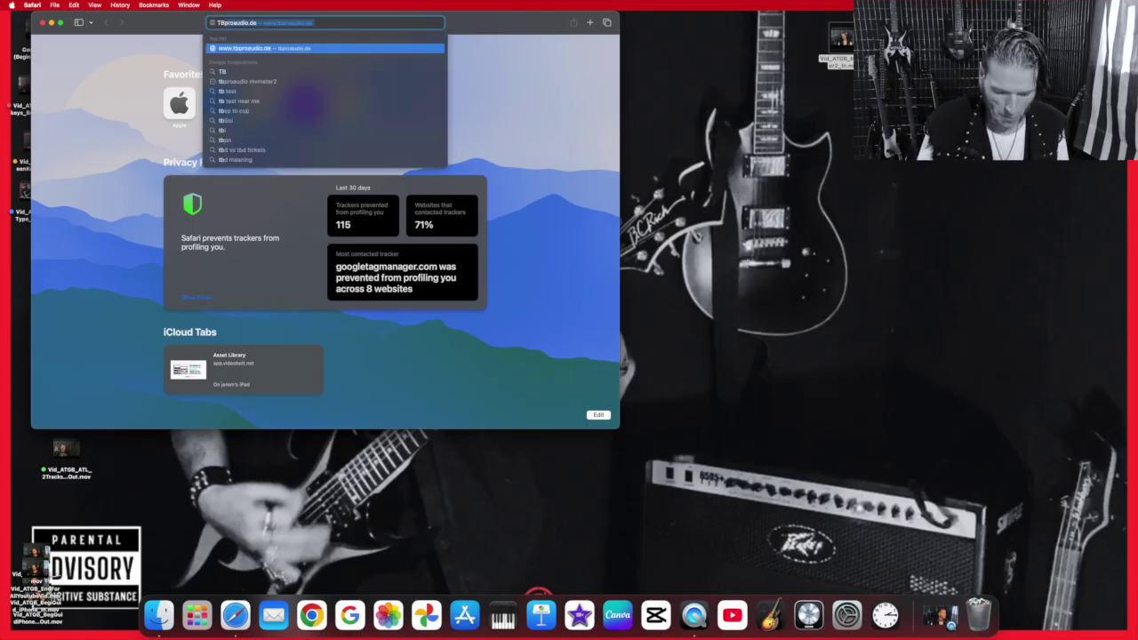
text(ProA)
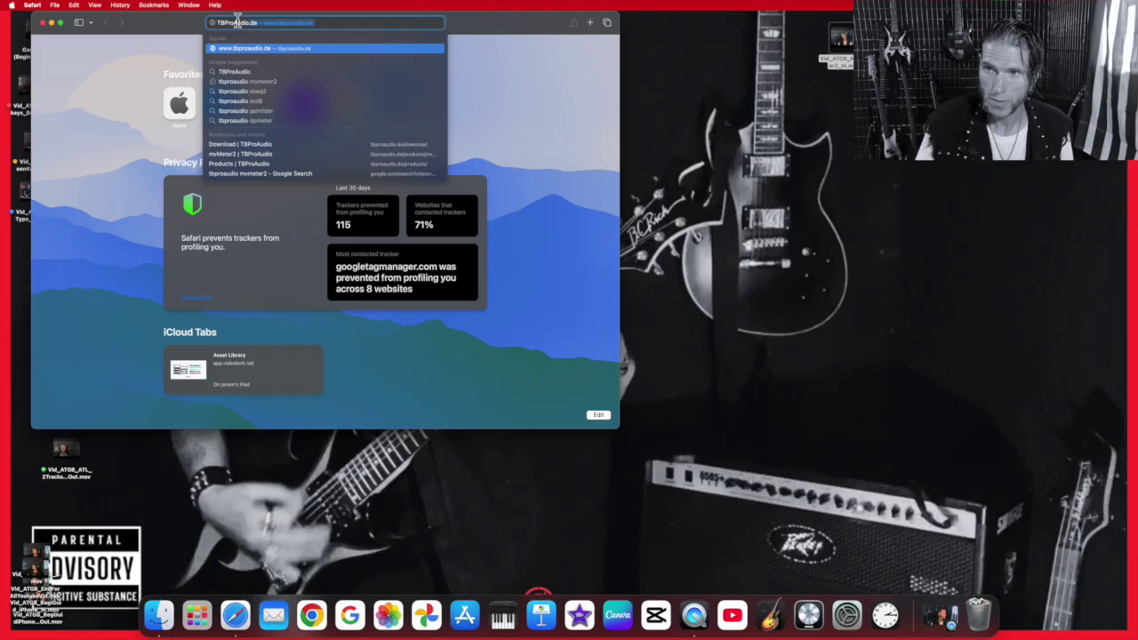
text(udioMv)
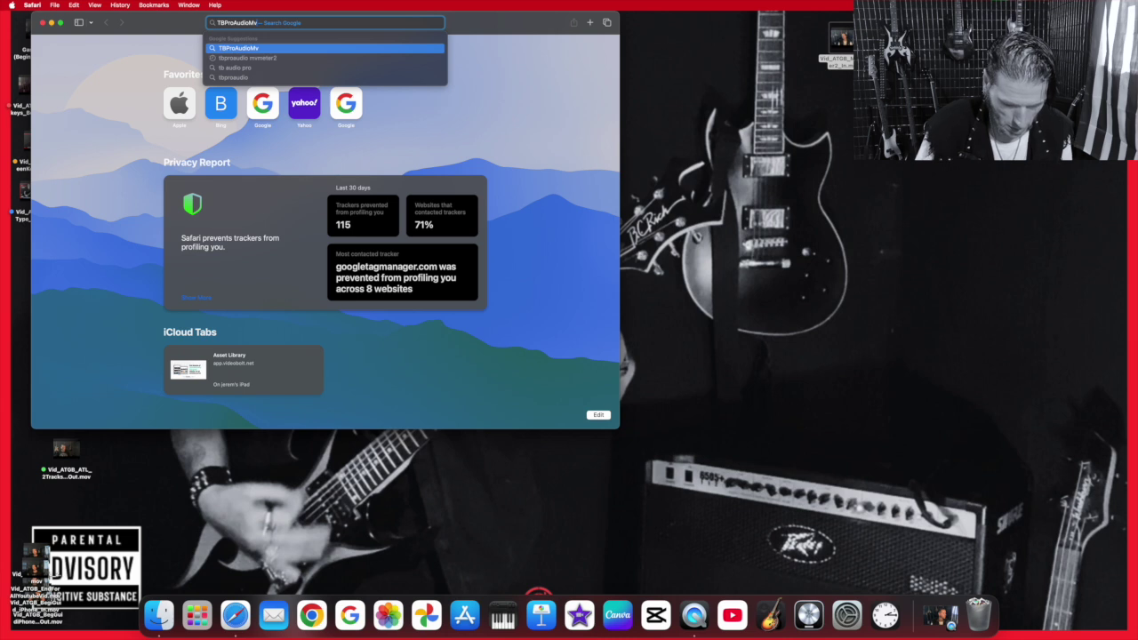
text(Meter2)
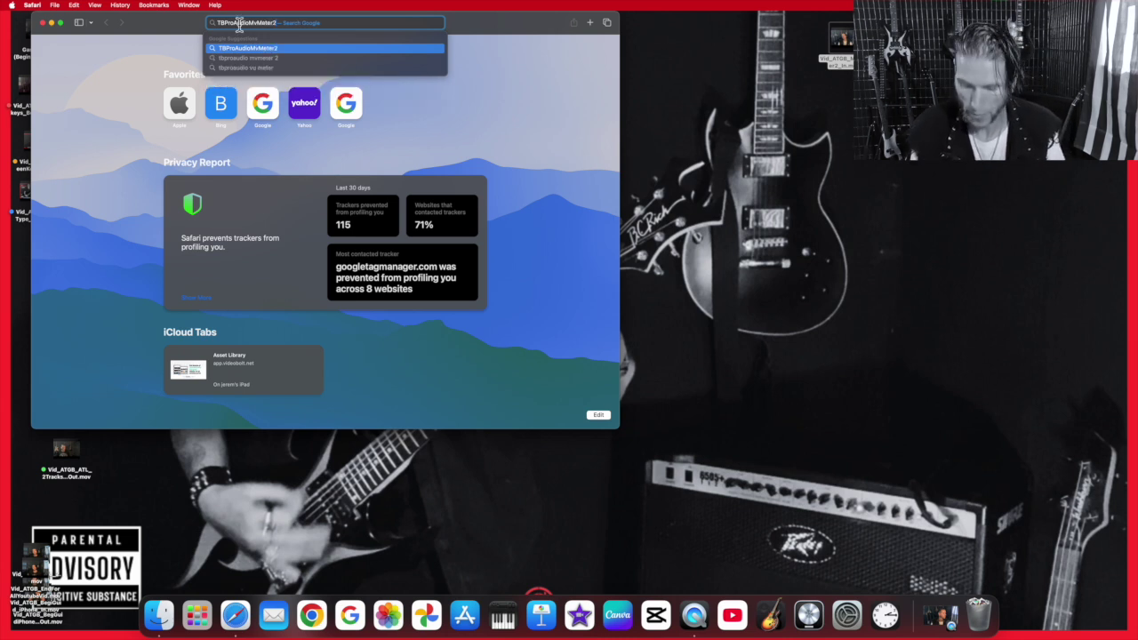
key(Return)
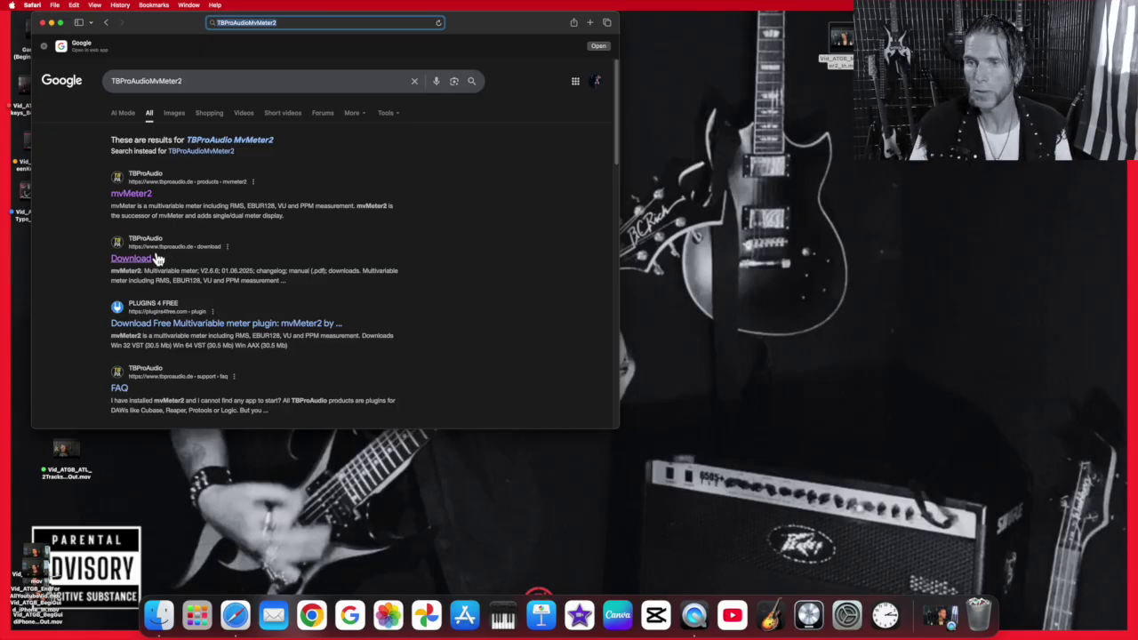
click(147, 263)
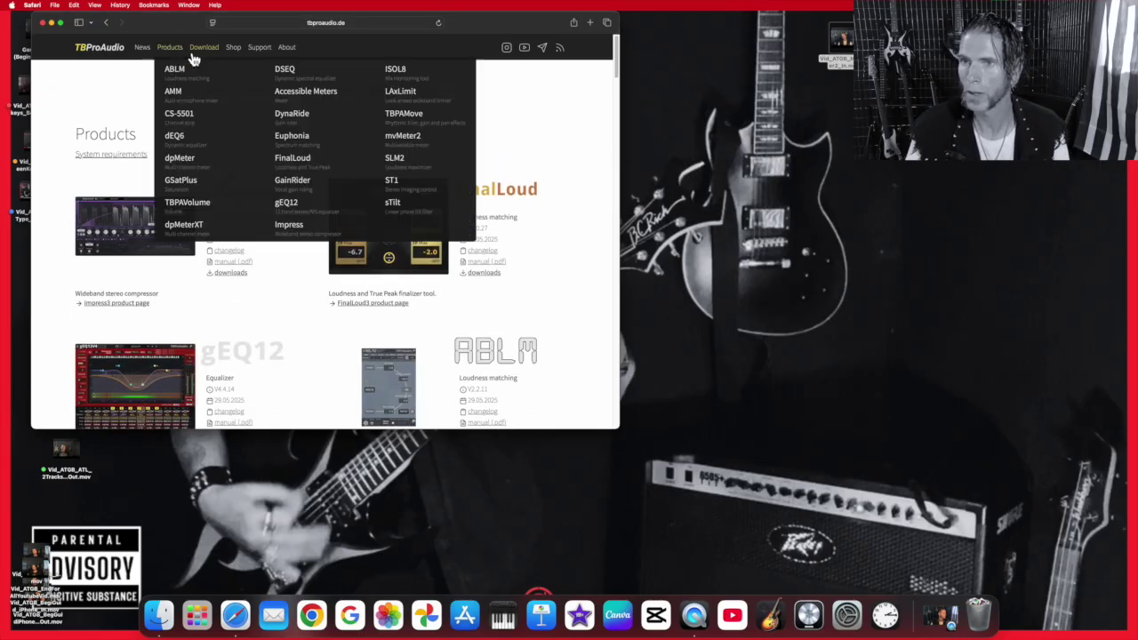
Go to the TBProAudio Products overview from the site's navigation bar.
mouse_move(185, 51)
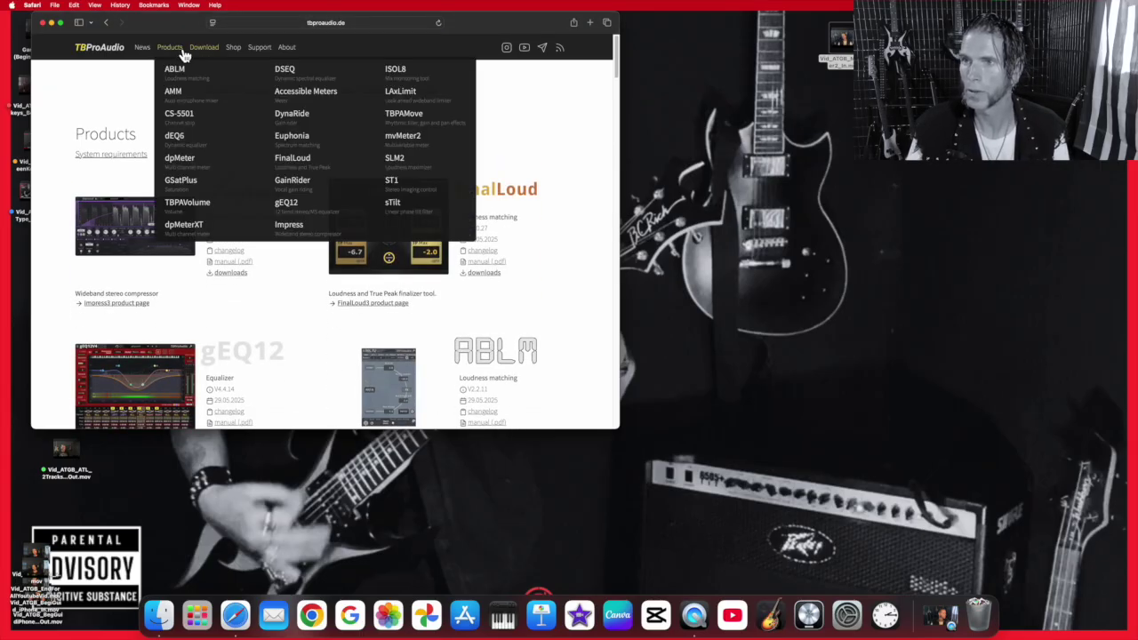
click(183, 50)
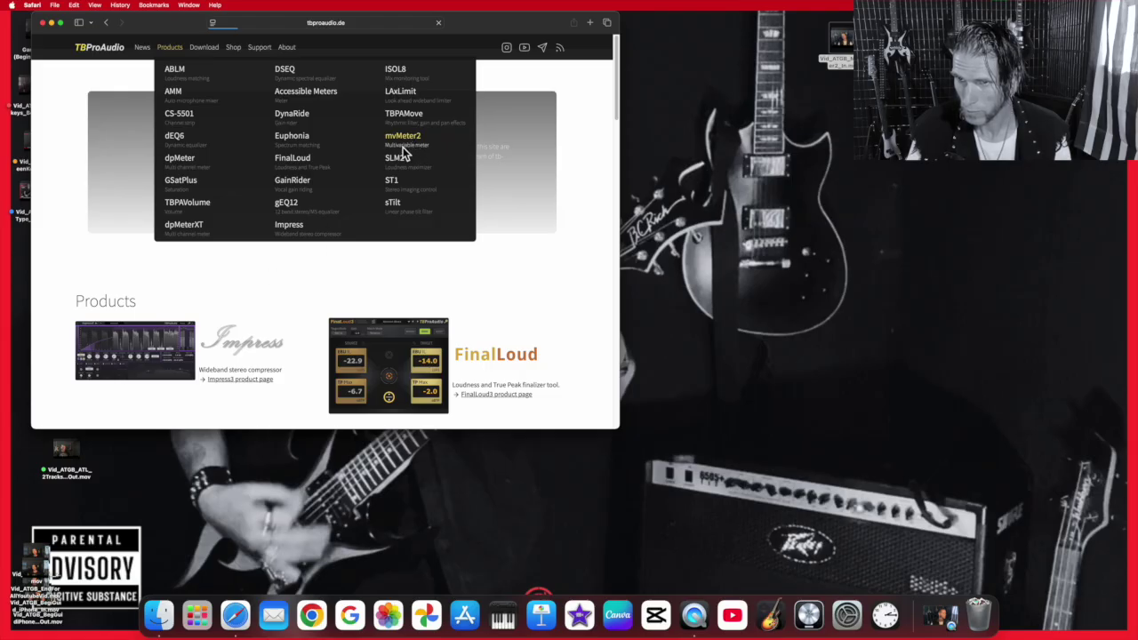
Open the mvMeter2 product page and scroll down to its Downloads section.
click(402, 144)
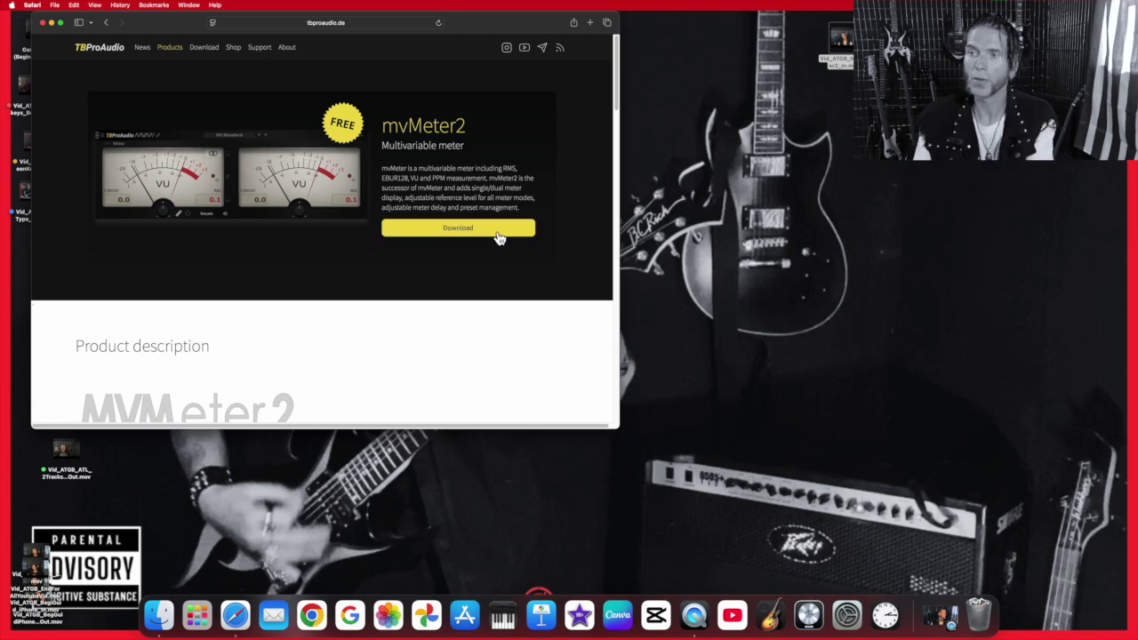
scroll(500, 238, down, 15)
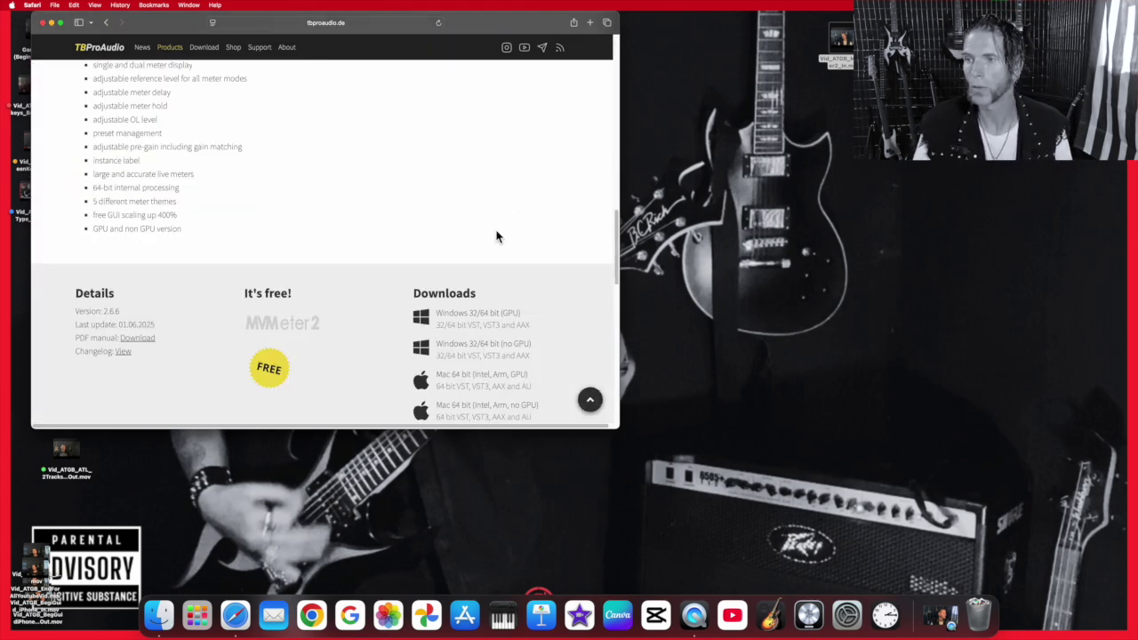
scroll(497, 237, down, 10)
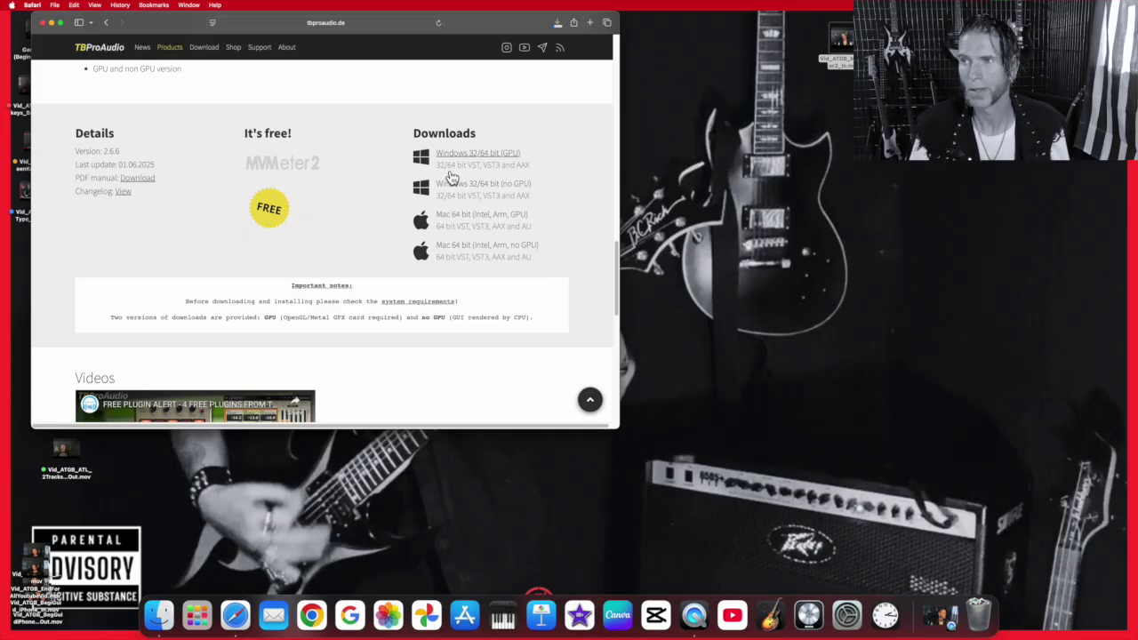
Download the Mac 64 bit mvMeter2 installer and launch the package from Downloads.
click(451, 177)
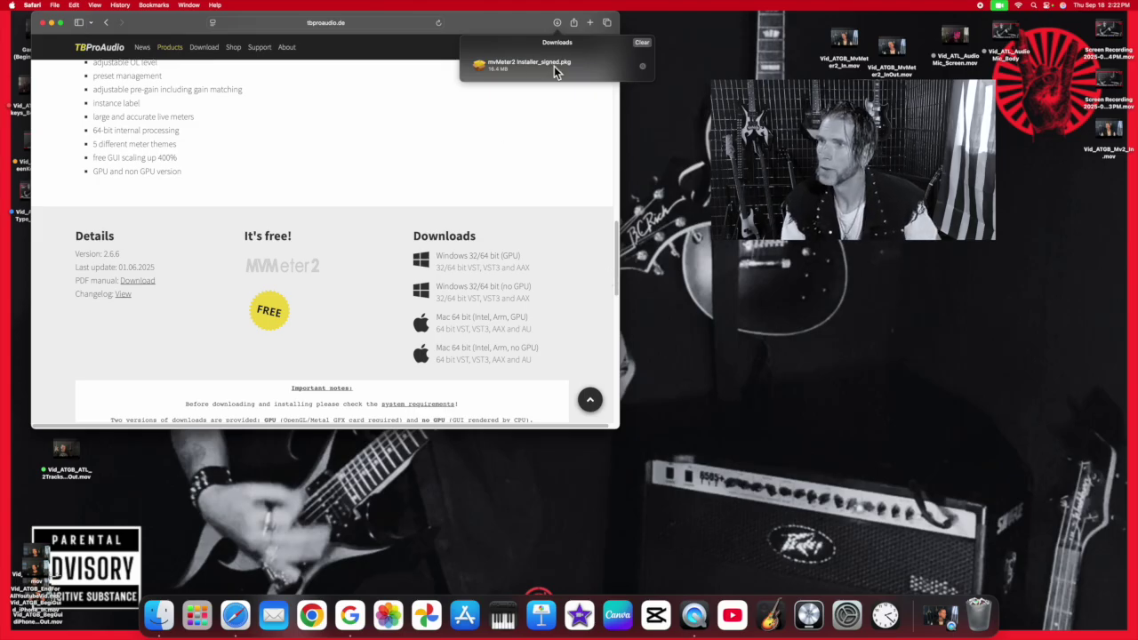
click(643, 66)
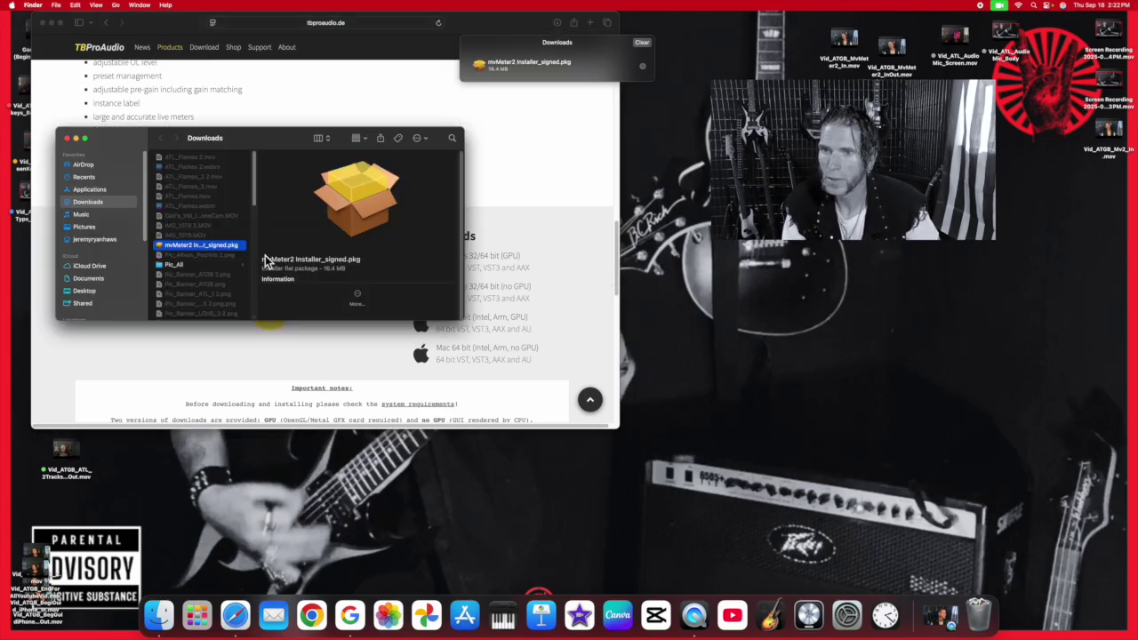
double_click(191, 245)
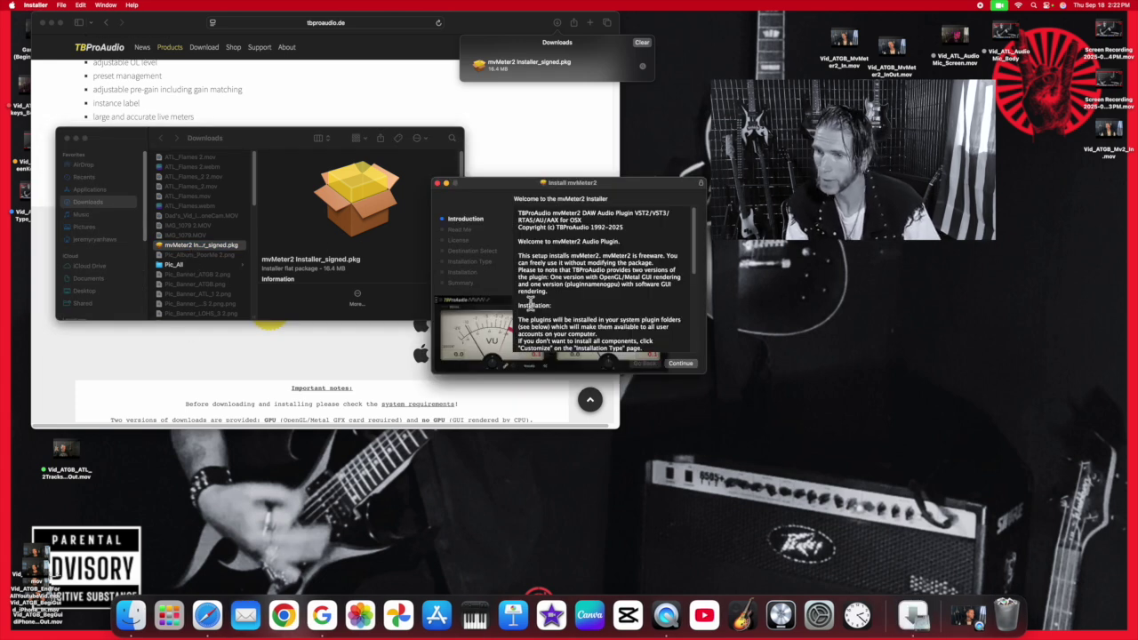
Step through the installer's Introduction, Read Me and licence agreement, and accept the licence.
scroll(649, 304, down, 5)
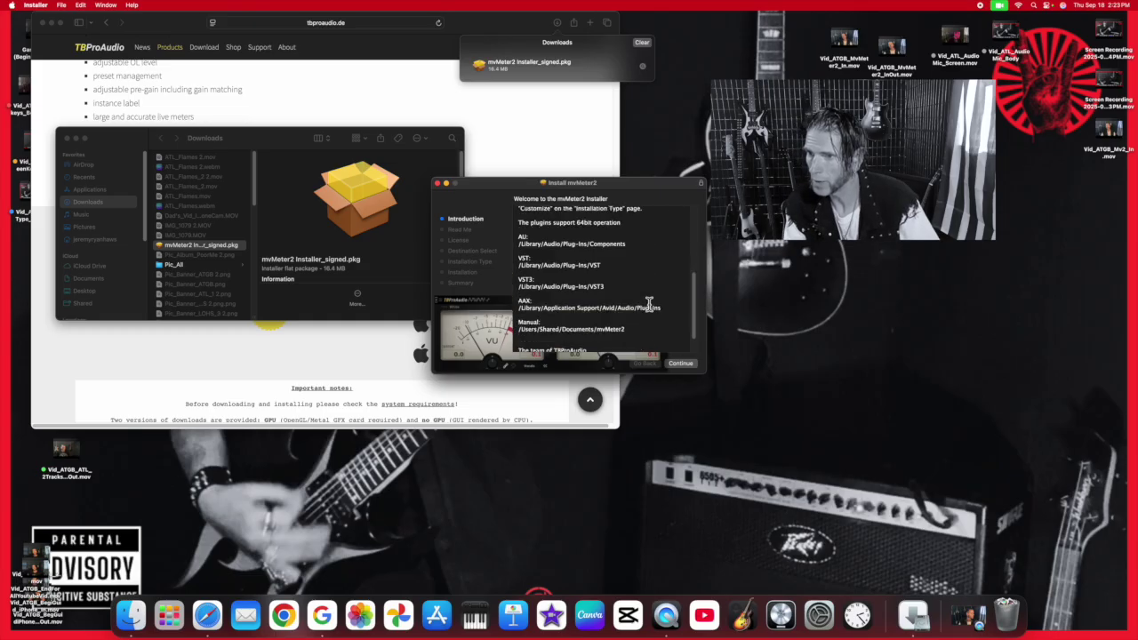
click(692, 365)
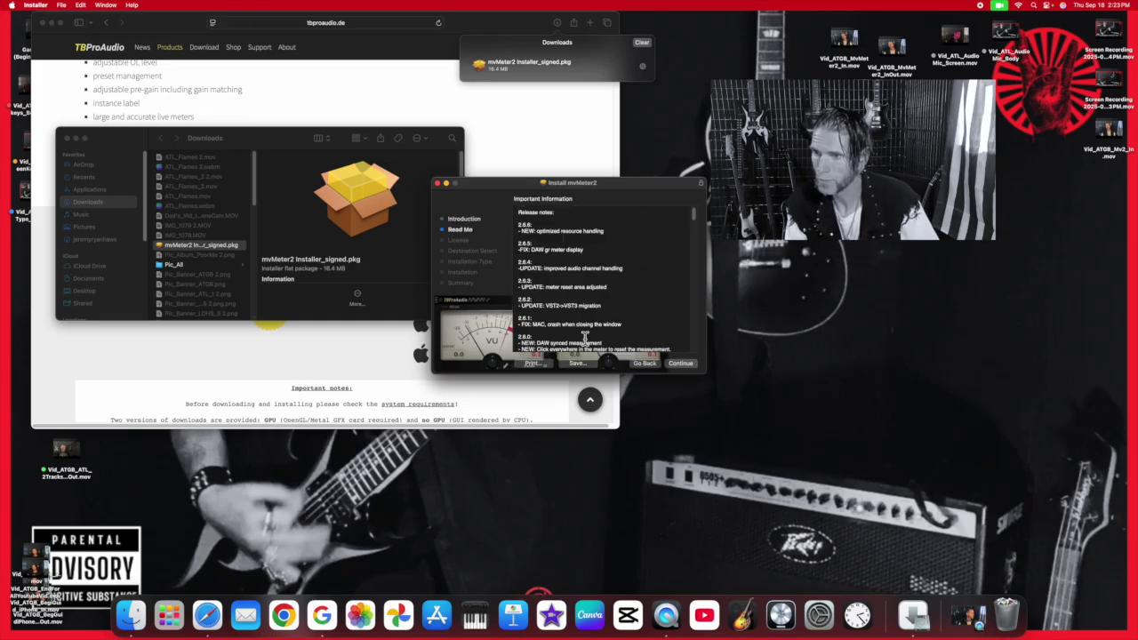
scroll(569, 311, down, 10)
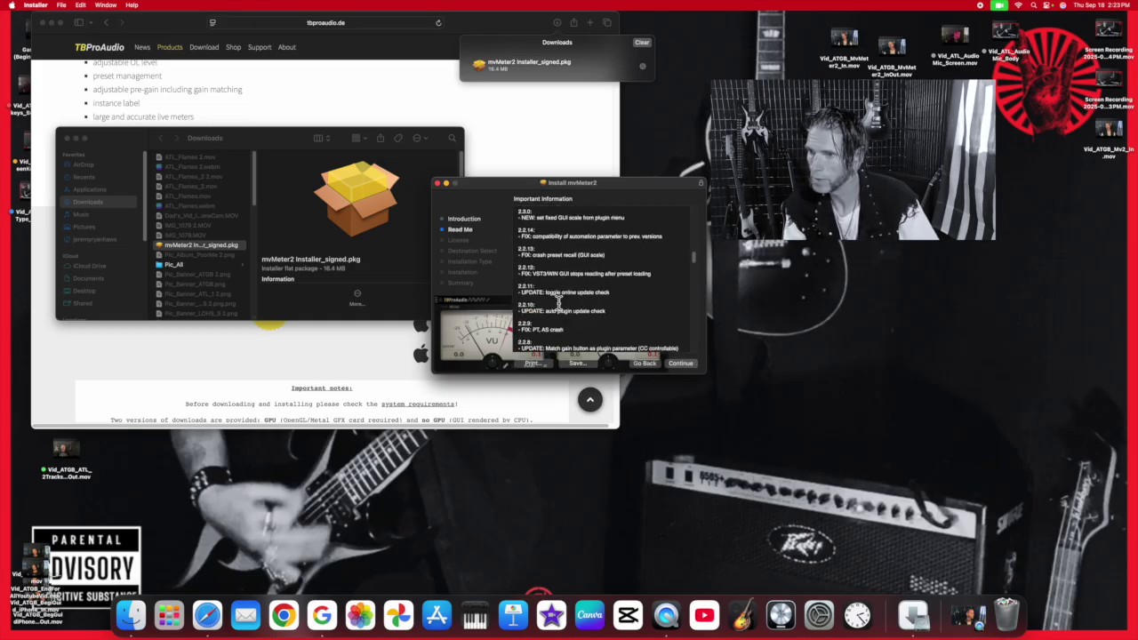
scroll(558, 303, down, 15)
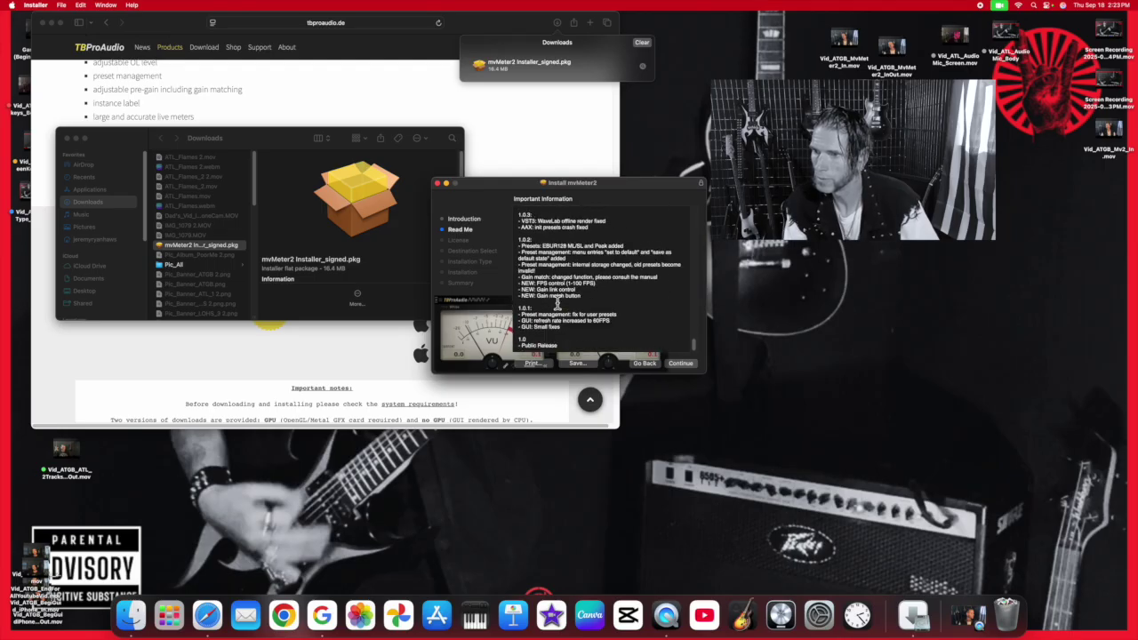
click(680, 362)
scroll(644, 333, down, 10)
scroll(643, 333, down, 5)
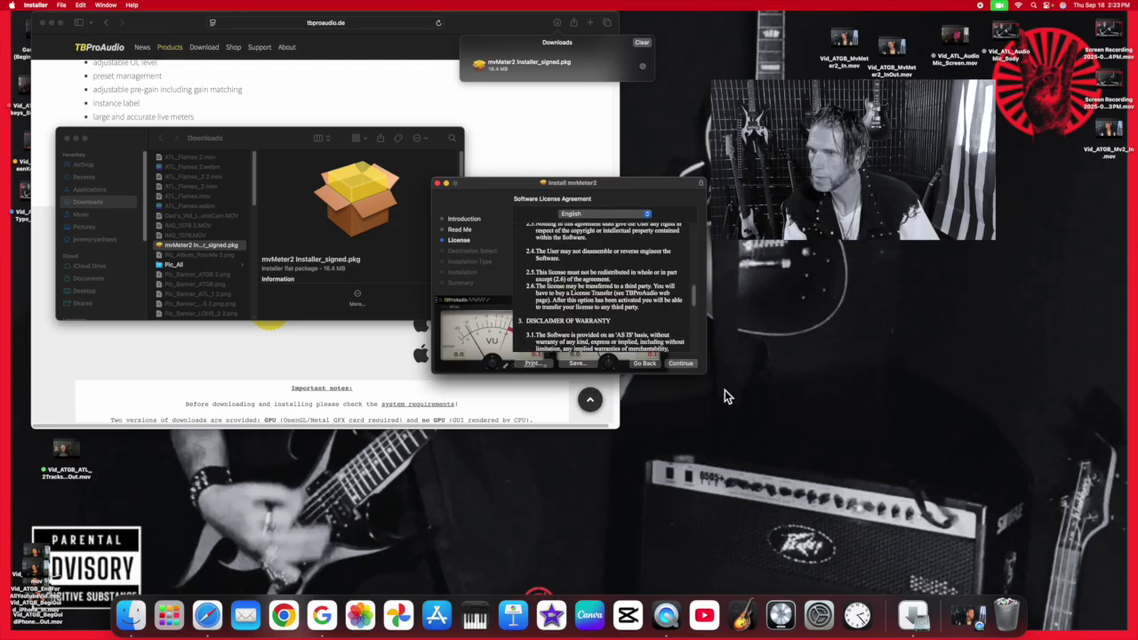
click(689, 363)
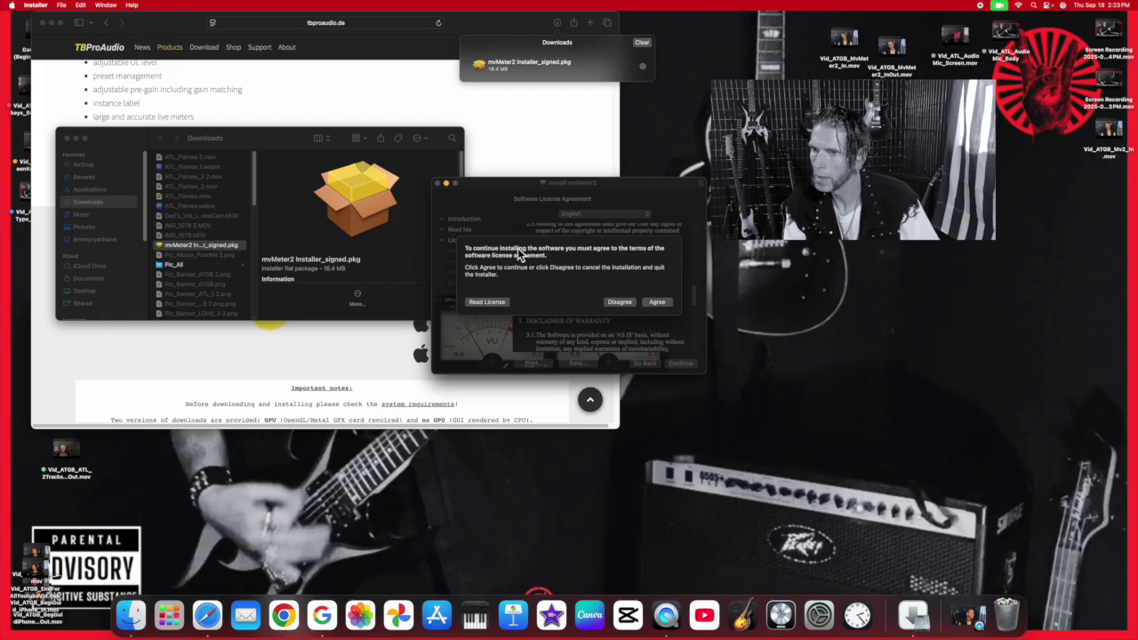
click(663, 308)
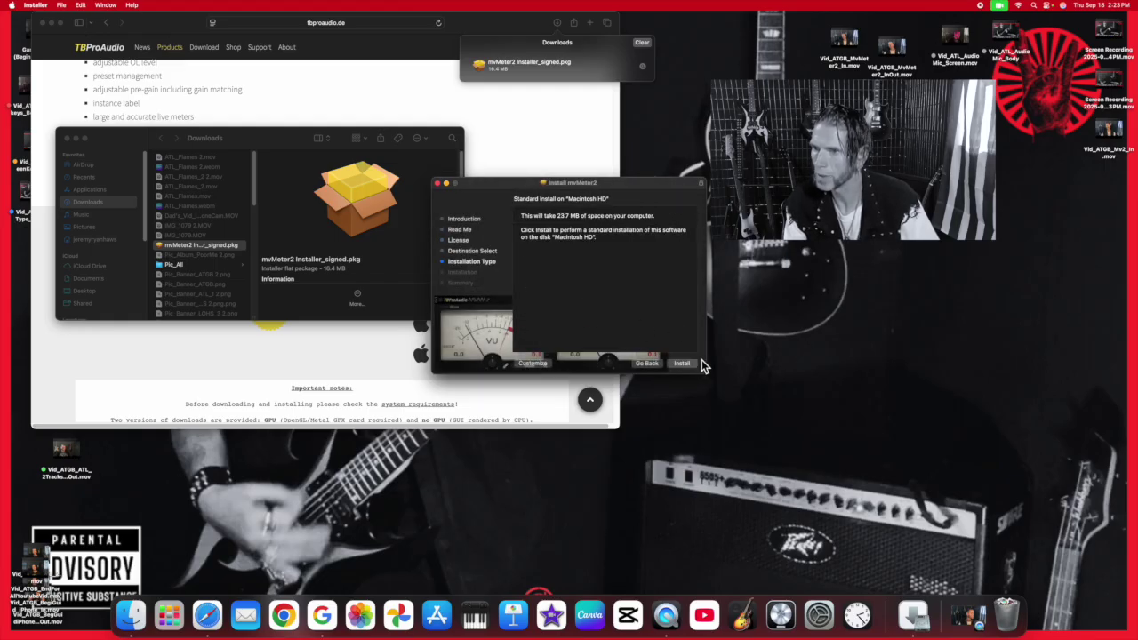
Install to Macintosh HD with the account password, trash the package, and close both windows.
click(684, 365)
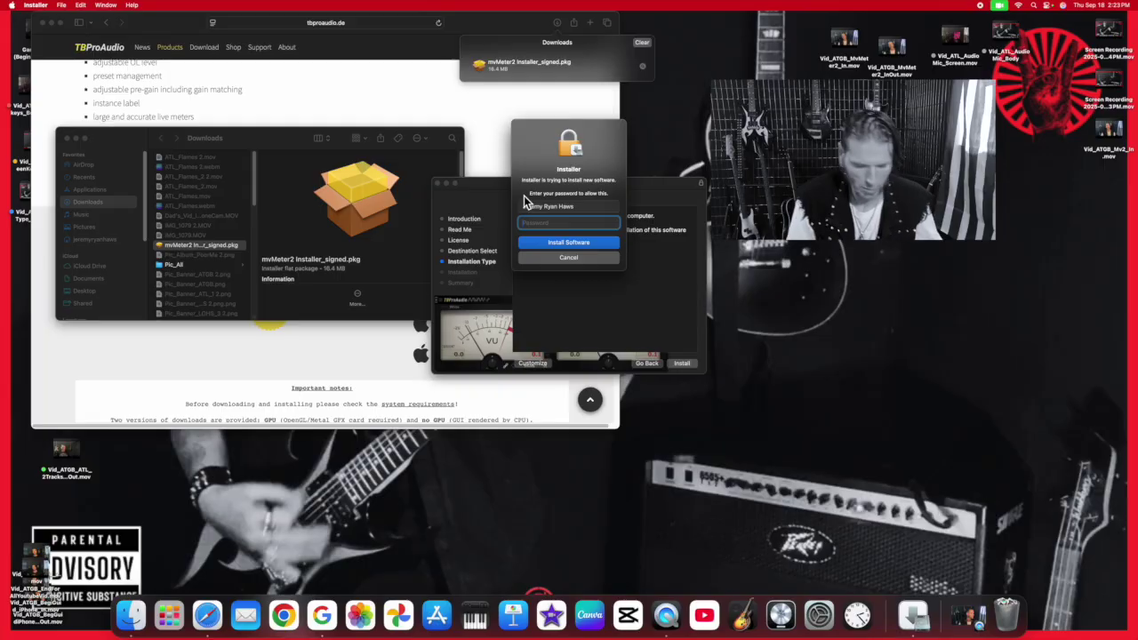
text(•)
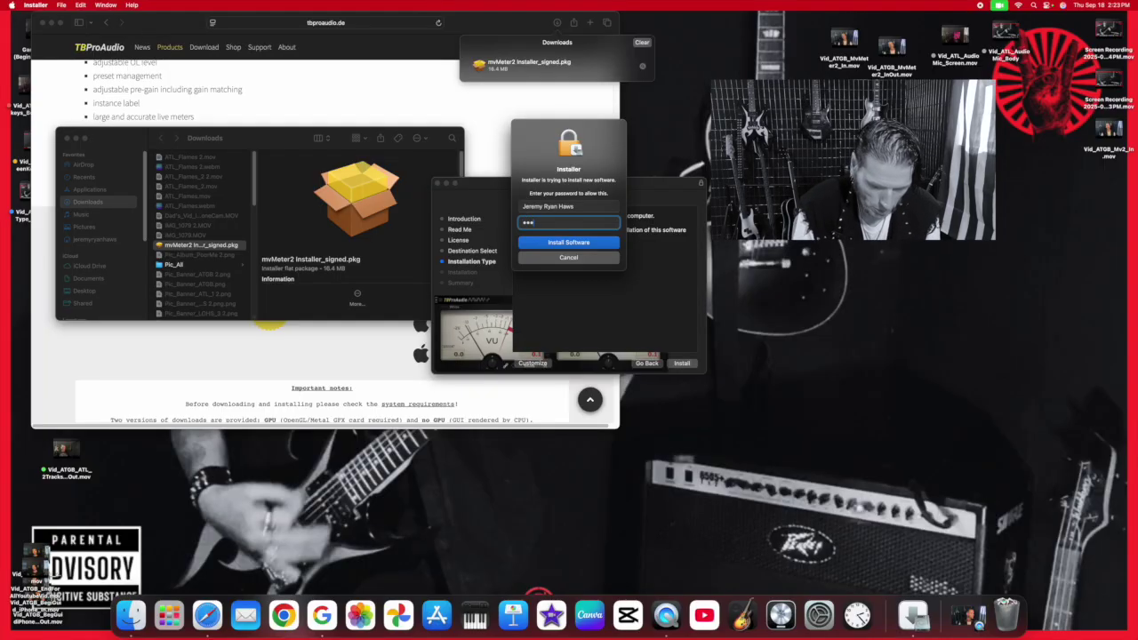
text(•••)
key(Return)
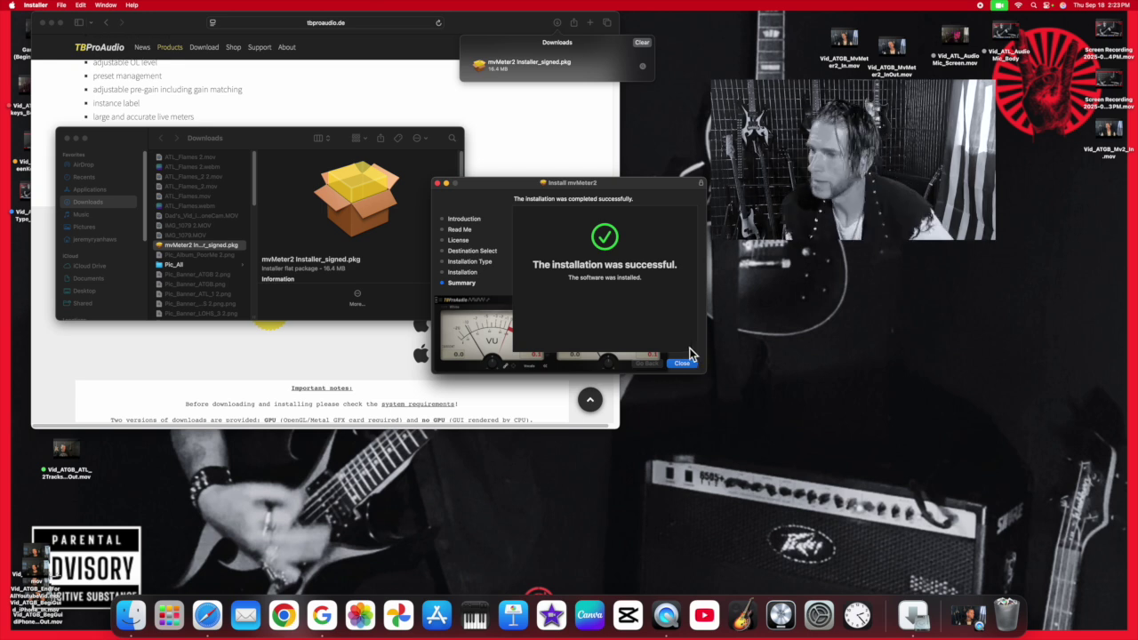
click(684, 362)
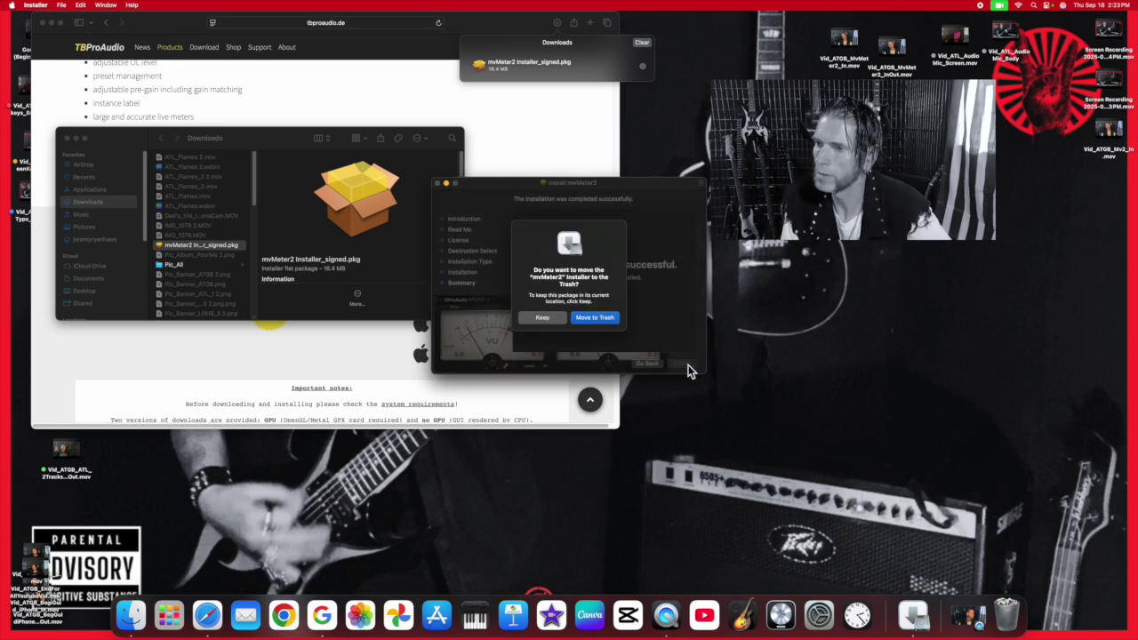
click(589, 322)
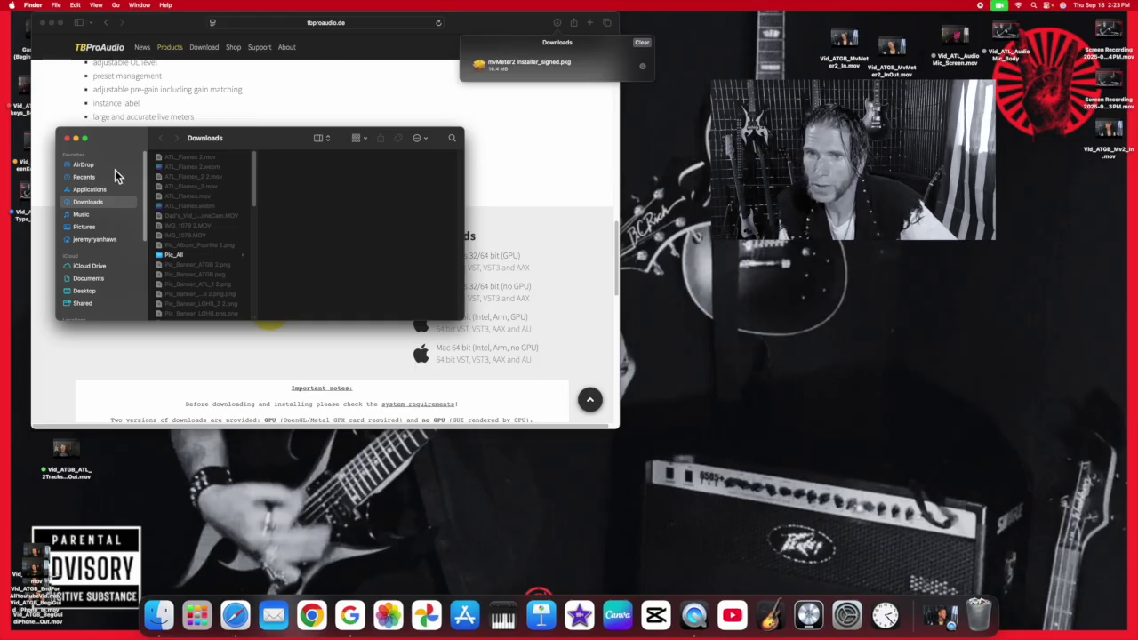
click(68, 138)
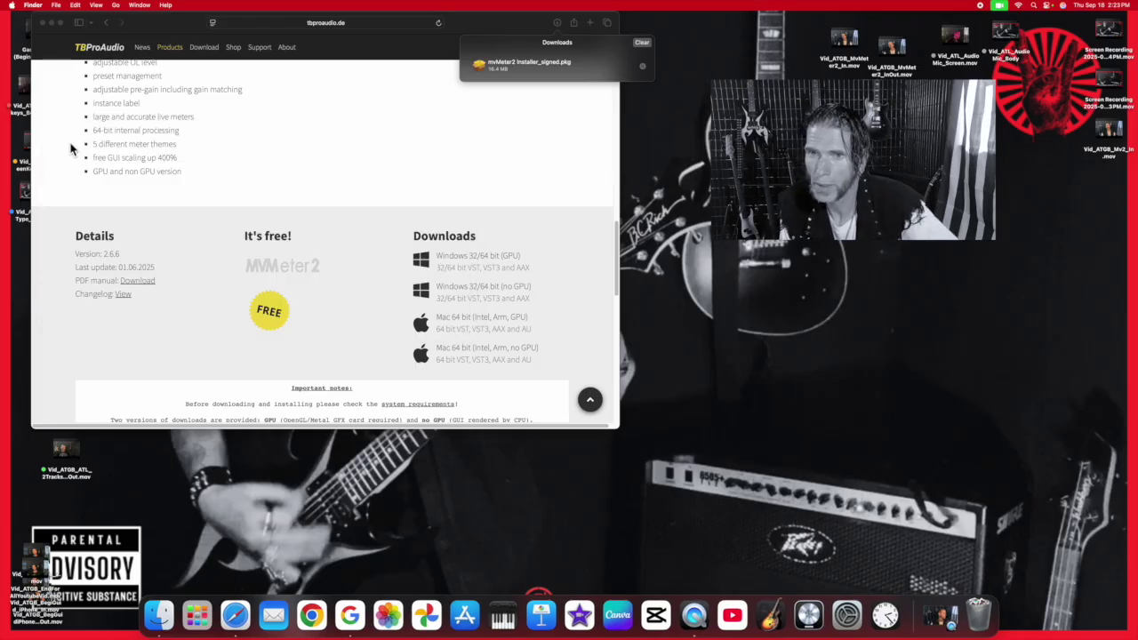
click(43, 22)
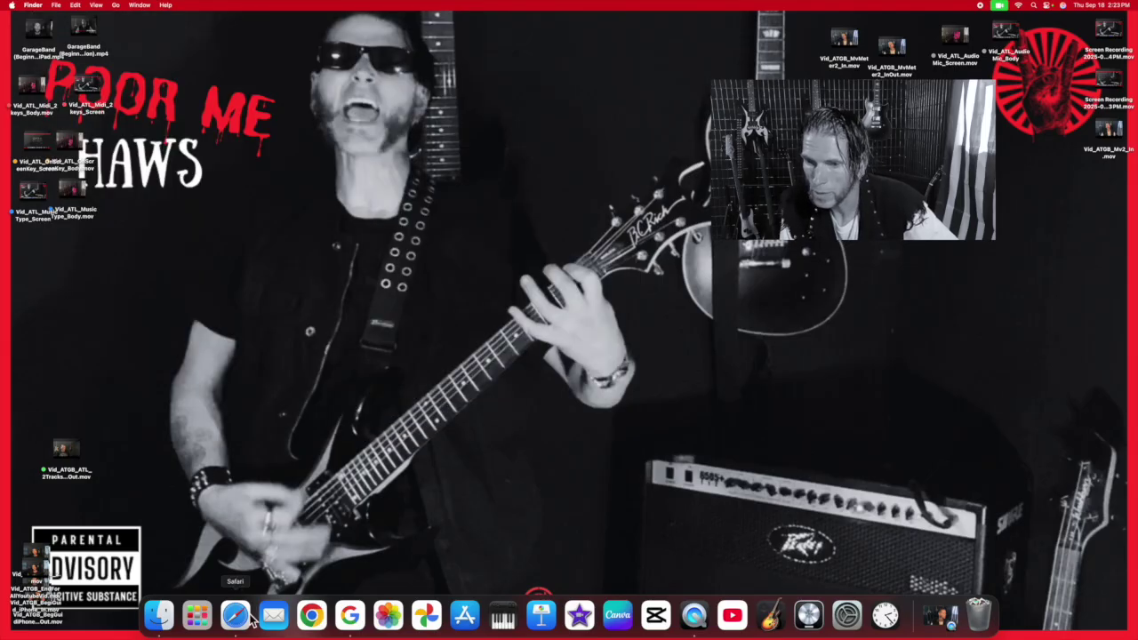
Quit Safari and the Google app from the Dock, then launch GarageBand.
right_click(236, 614)
click(247, 579)
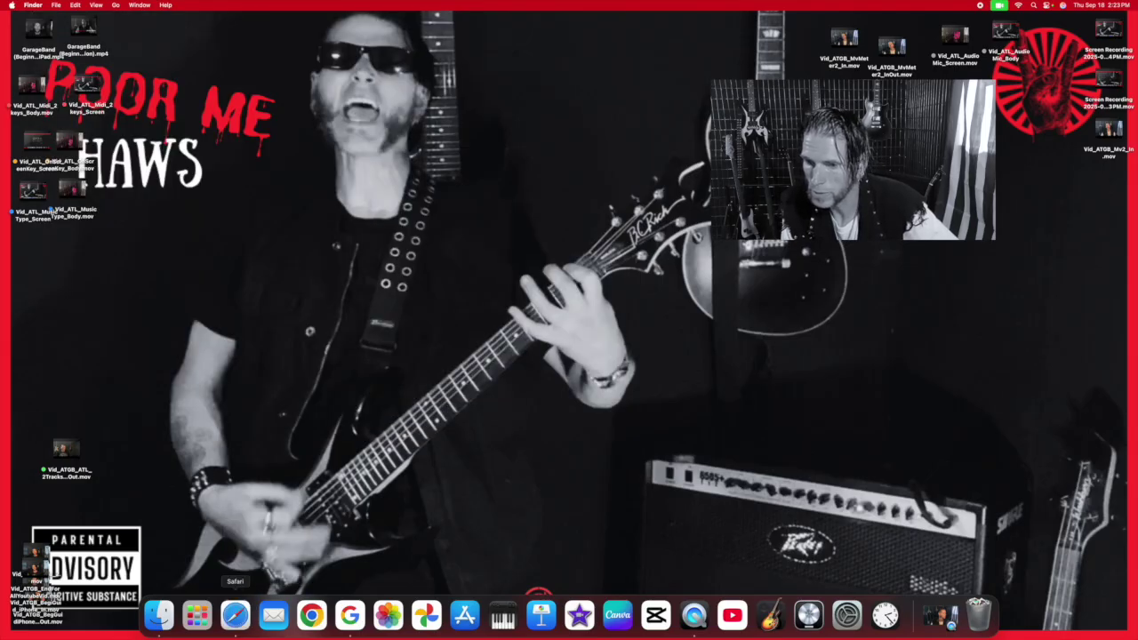
right_click(349, 614)
click(359, 580)
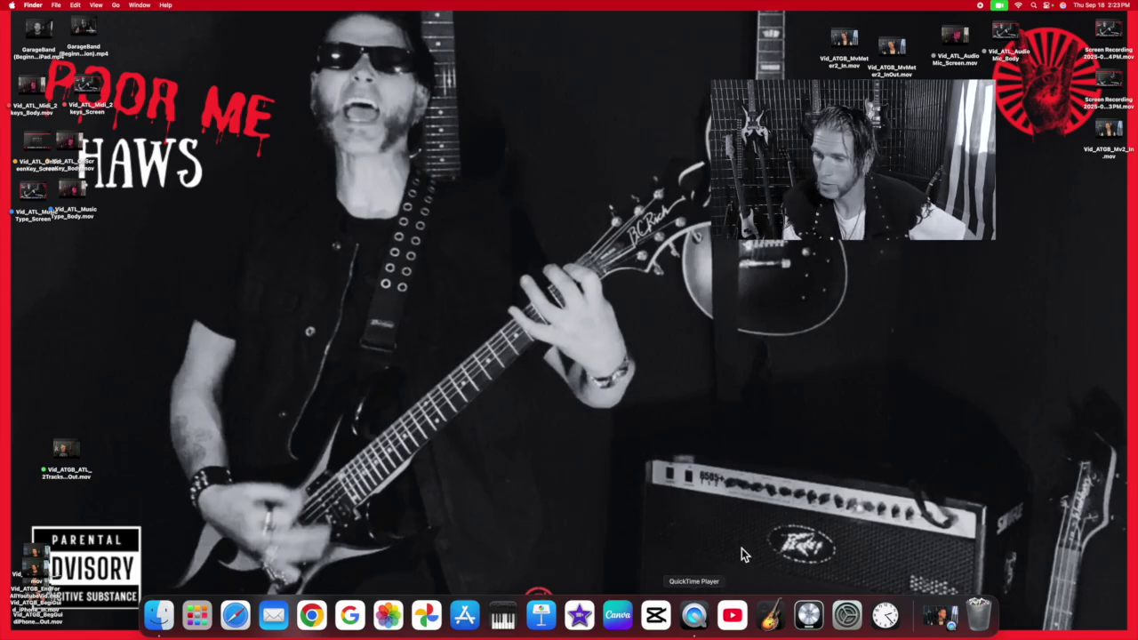
click(770, 615)
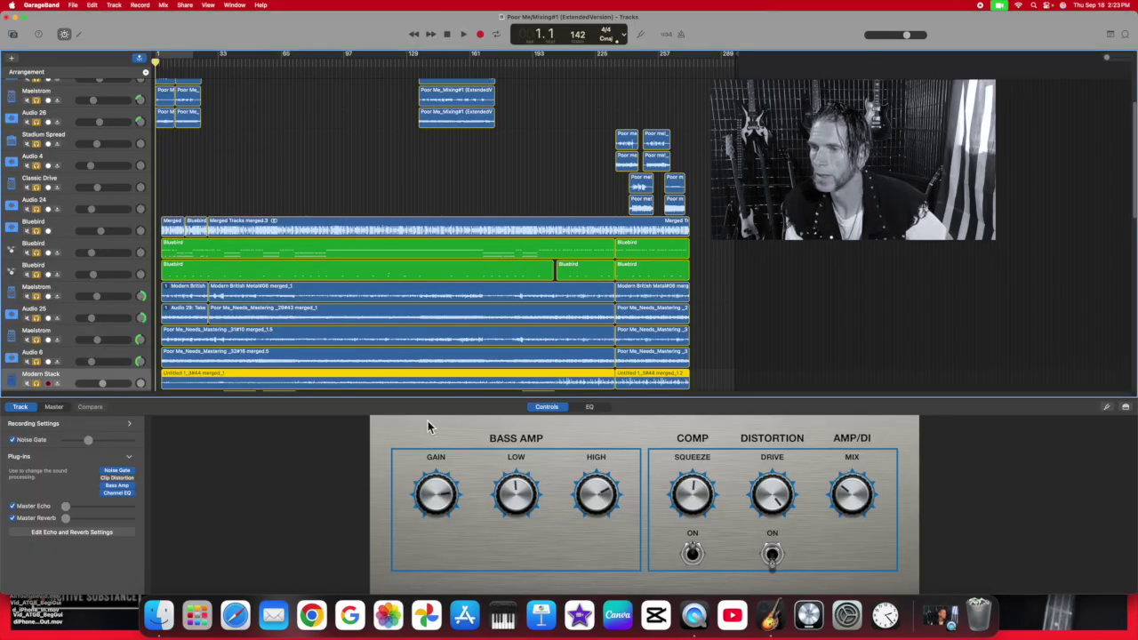
Zoom the arrangement in horizontally, hide Smart Controls, and show the sound Library.
scroll(557, 247, up, 3)
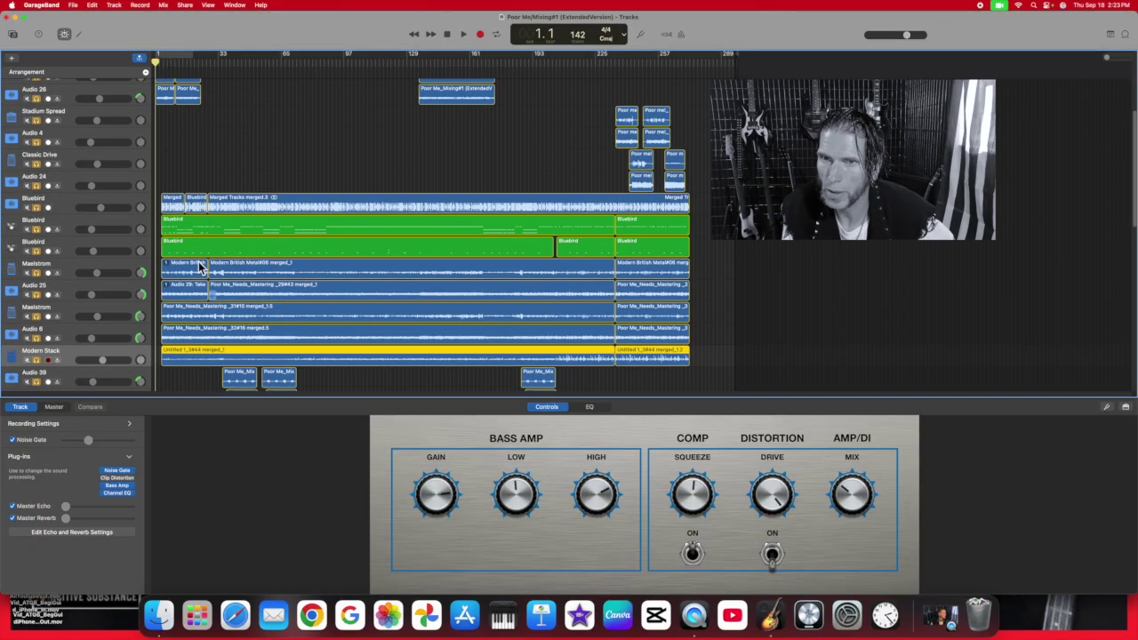
click(75, 6)
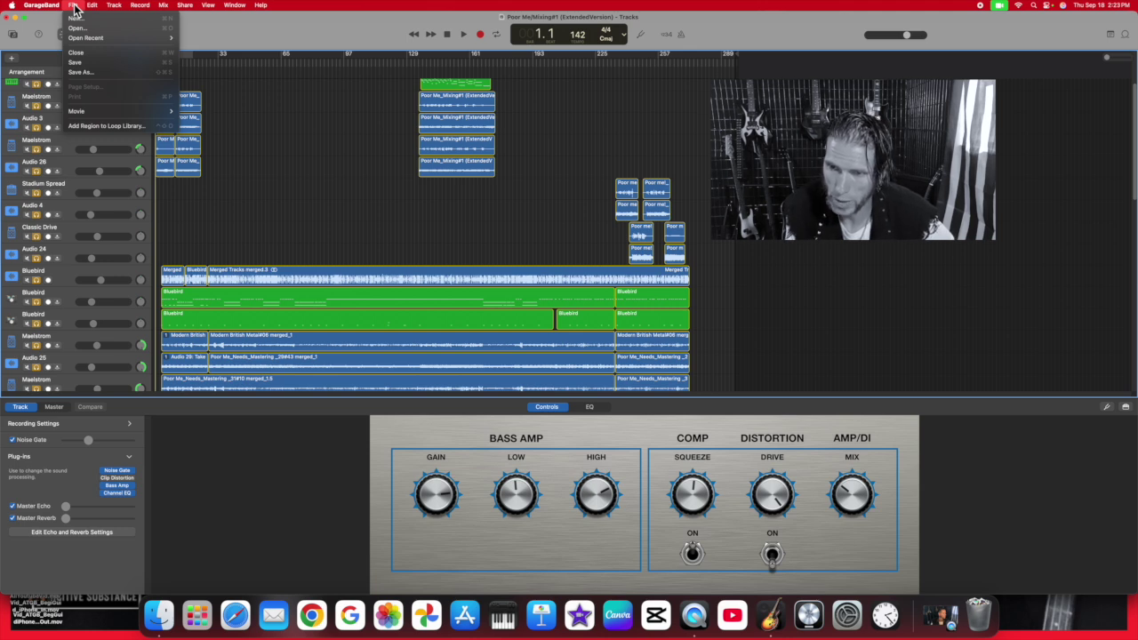
click(287, 41)
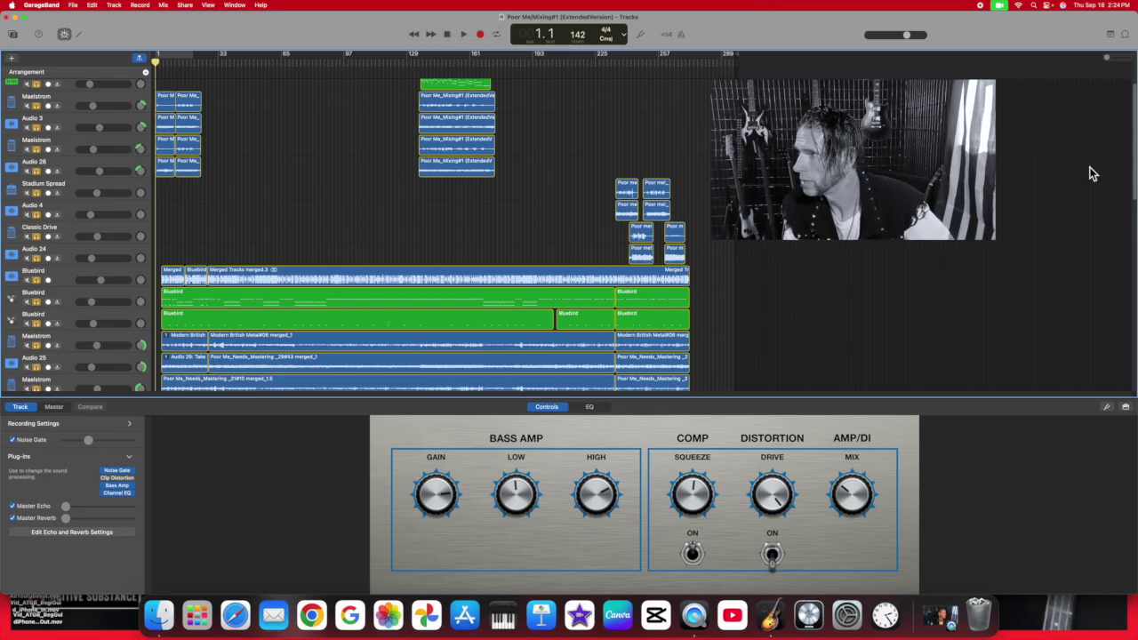
key(super+Right)
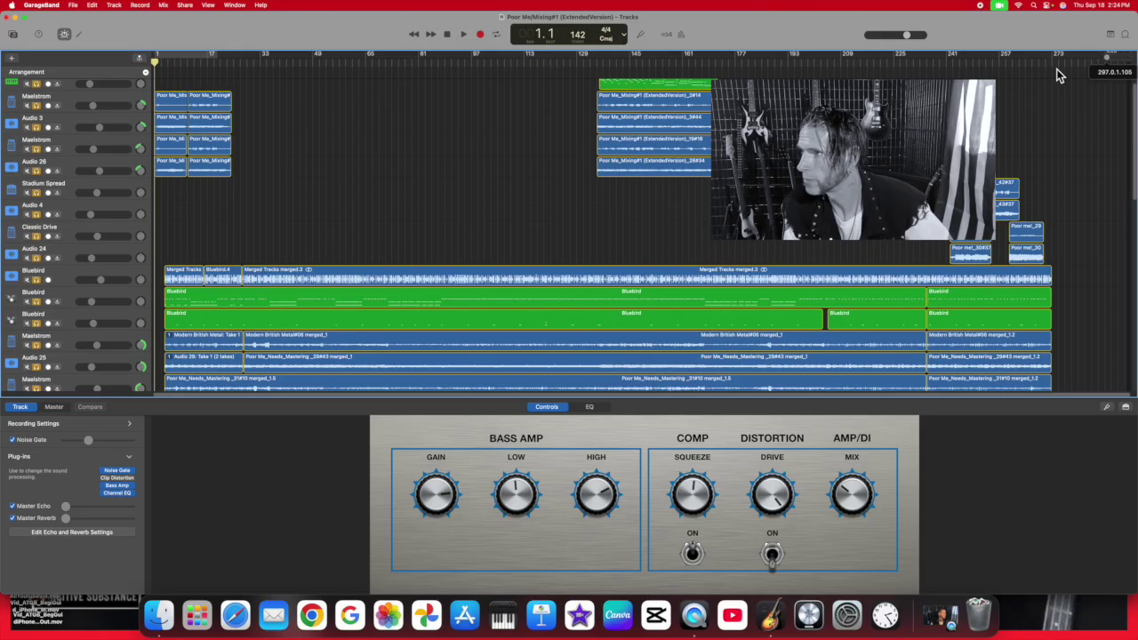
click(63, 36)
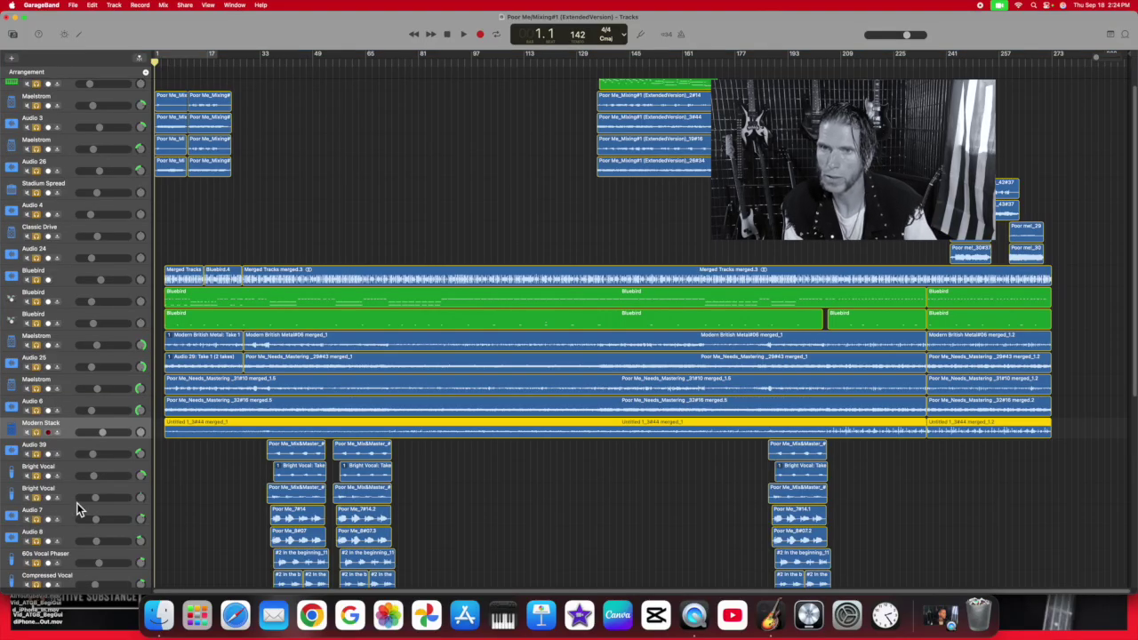
click(16, 36)
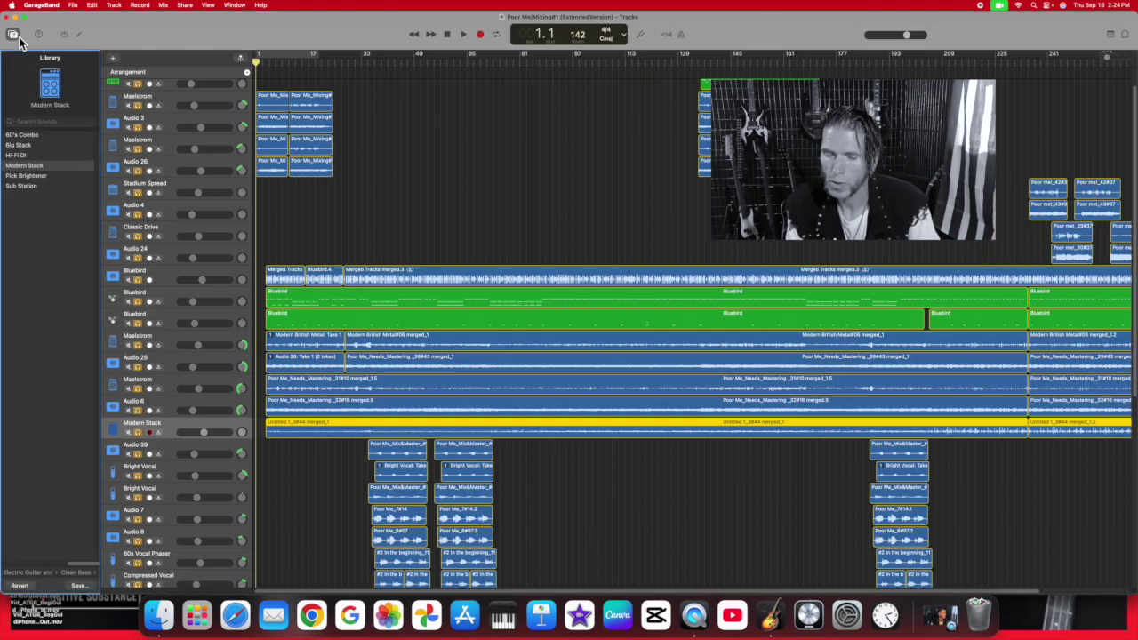
Reopen Smart Controls and view the Master plug-ins, Channel EQ and mvMeter2.
click(64, 34)
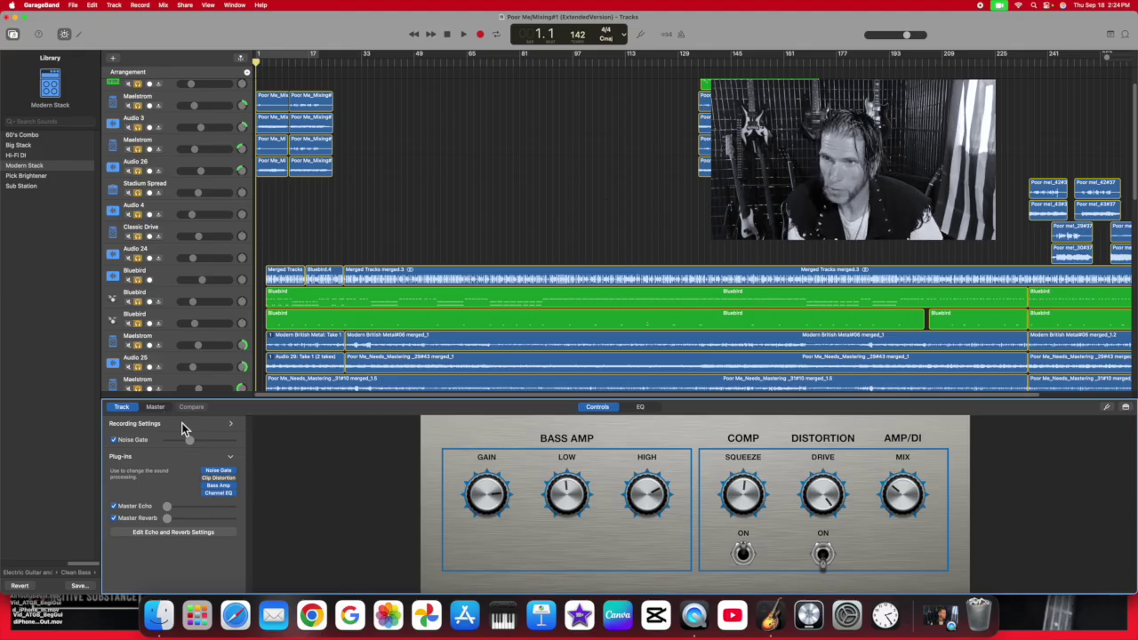
click(155, 407)
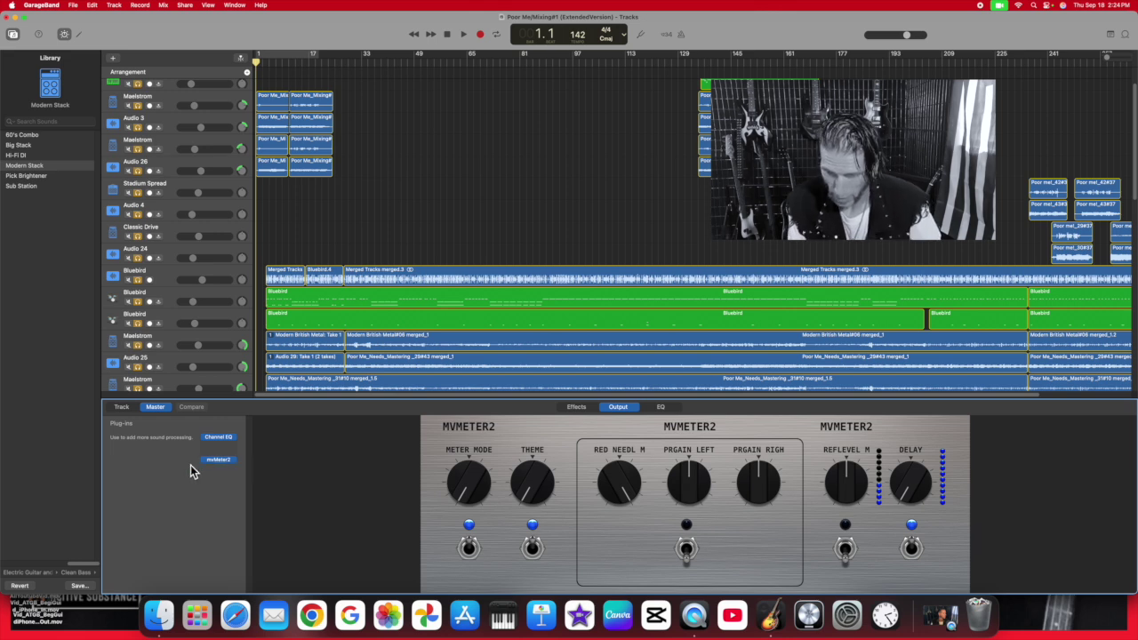
mouse_move(230, 466)
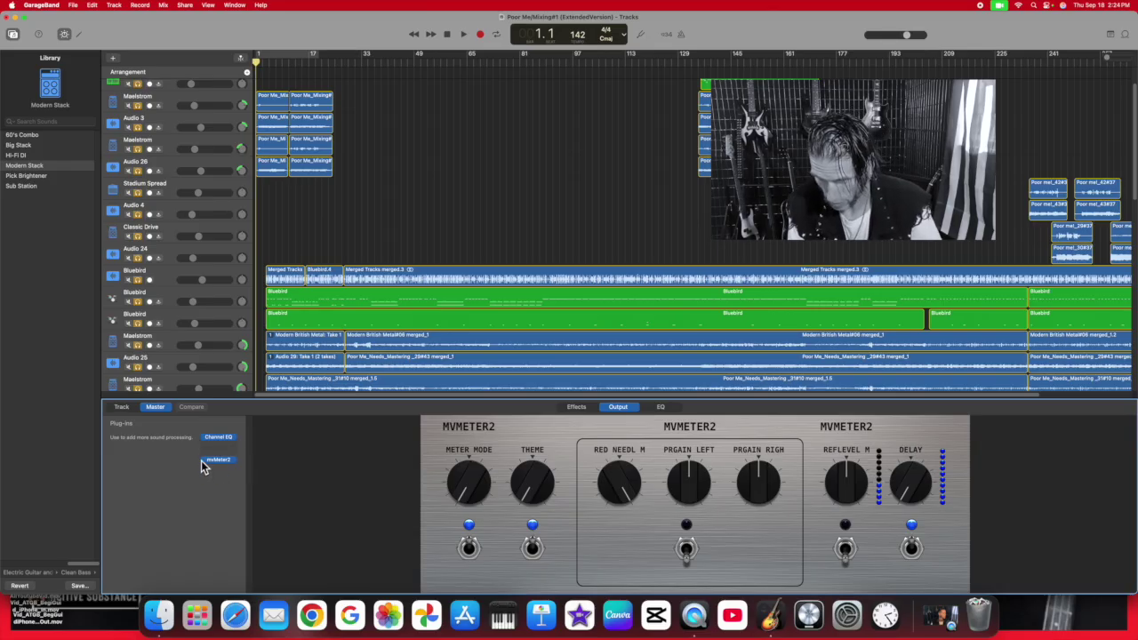
click(241, 464)
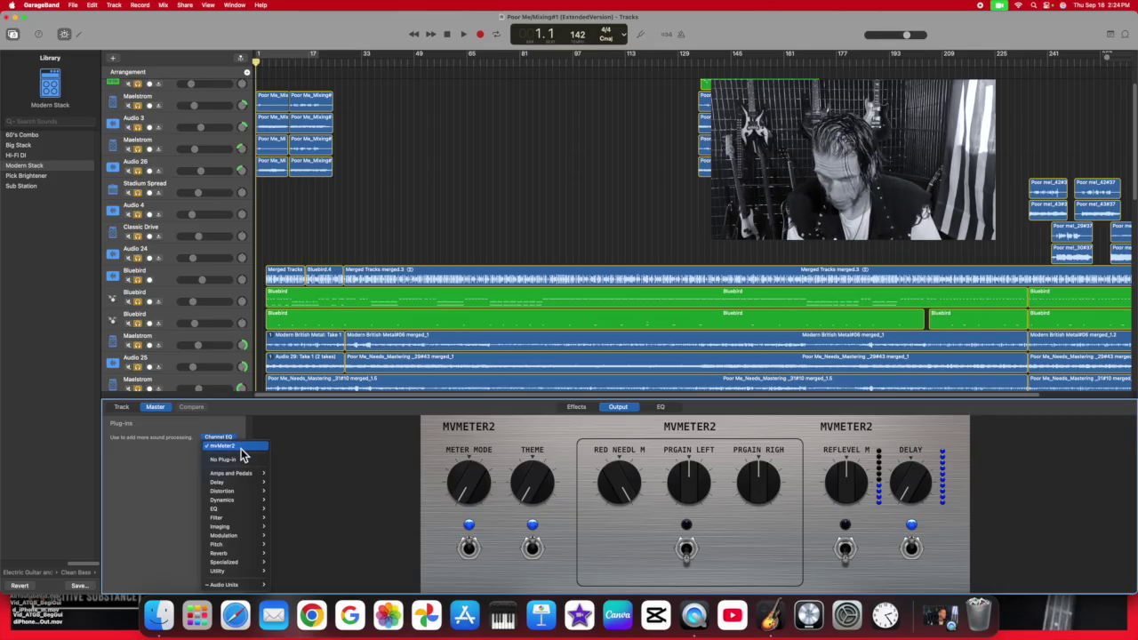
Set the mvMeter2 slot to No Plug-in, then insert Audio Units > TBProAudio > mvMeter2 again.
click(240, 460)
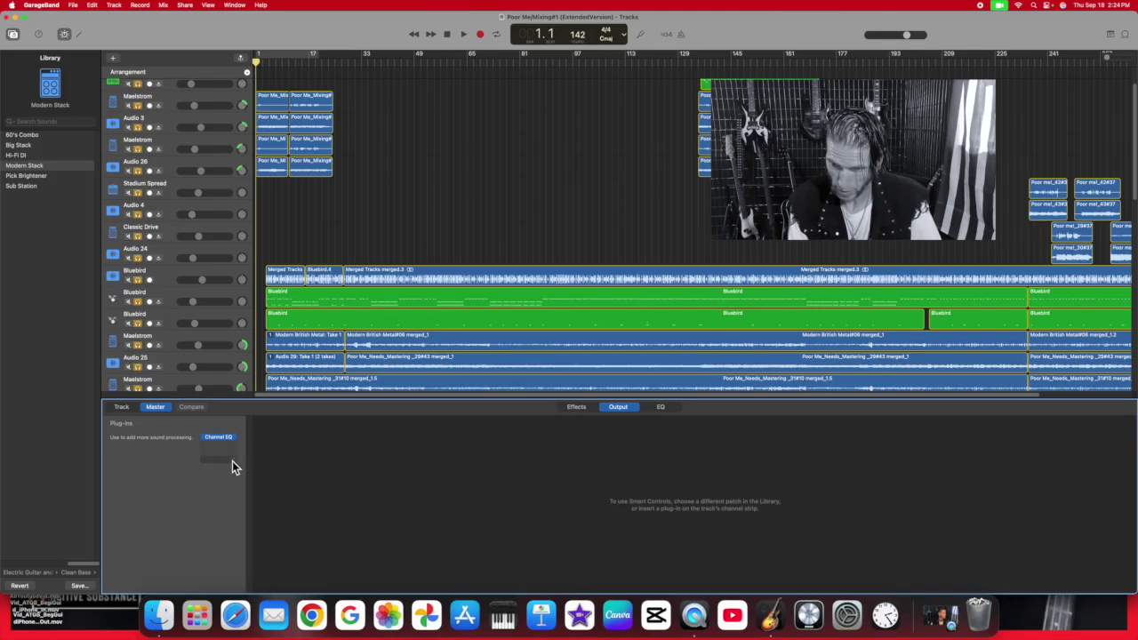
click(222, 459)
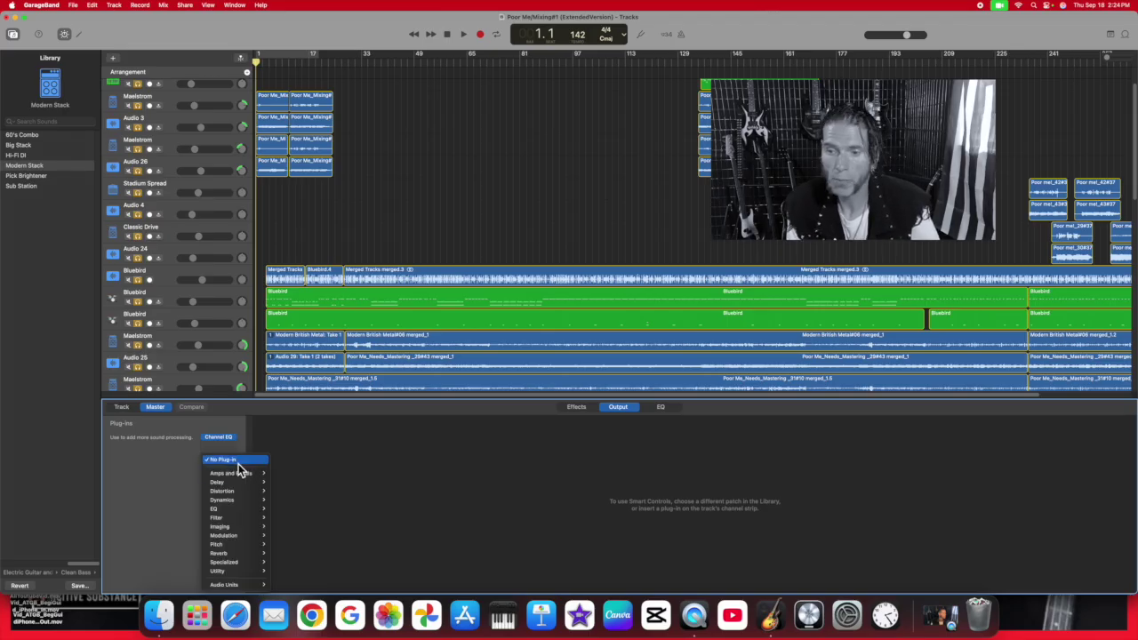
mouse_move(246, 587)
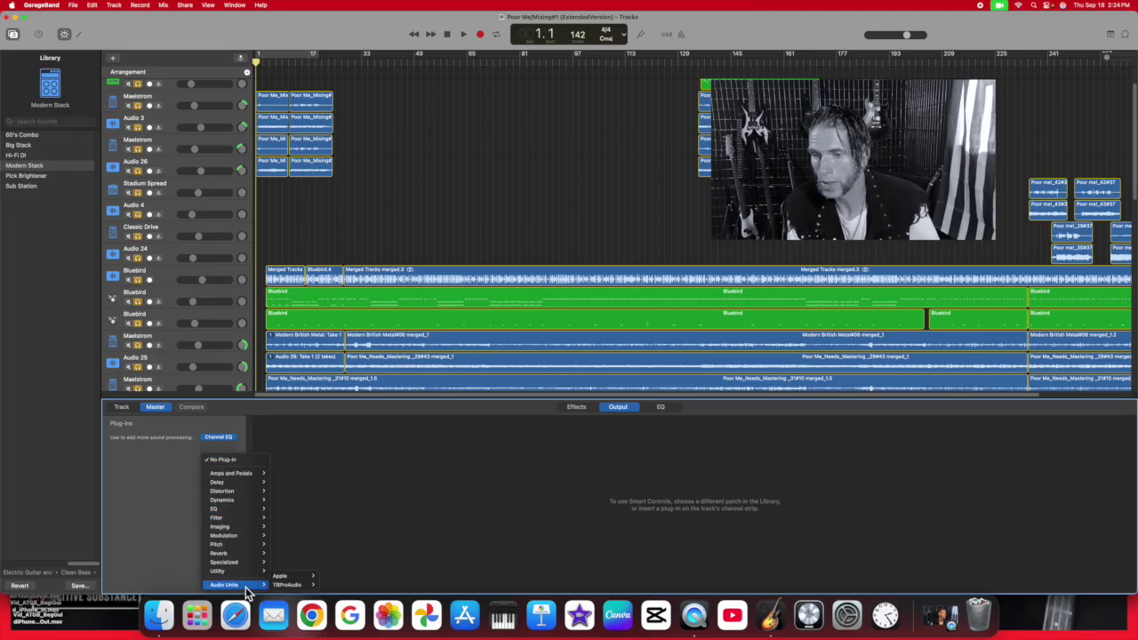
mouse_move(288, 589)
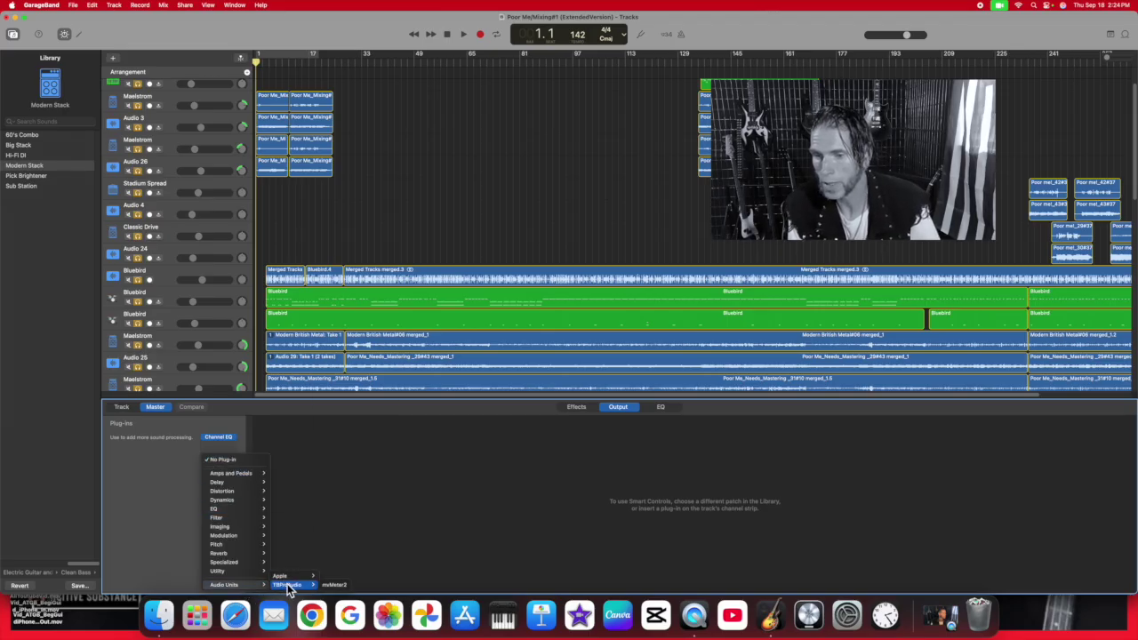
click(346, 590)
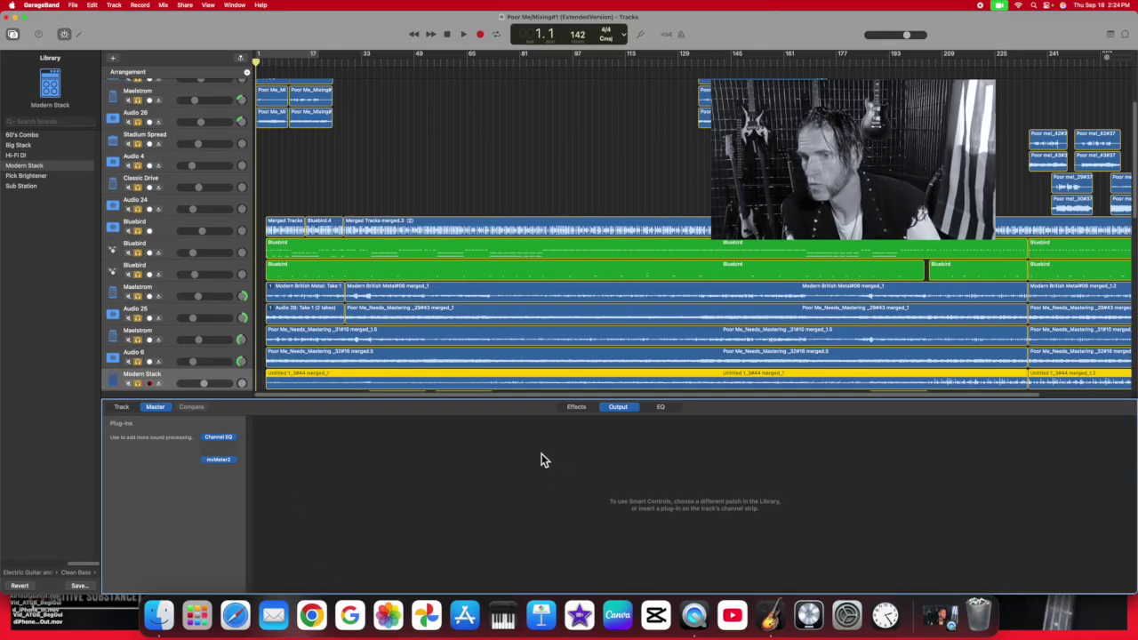
Open the Master Track's mvMeter2 VU-meter window and nudge it slightly right.
click(218, 460)
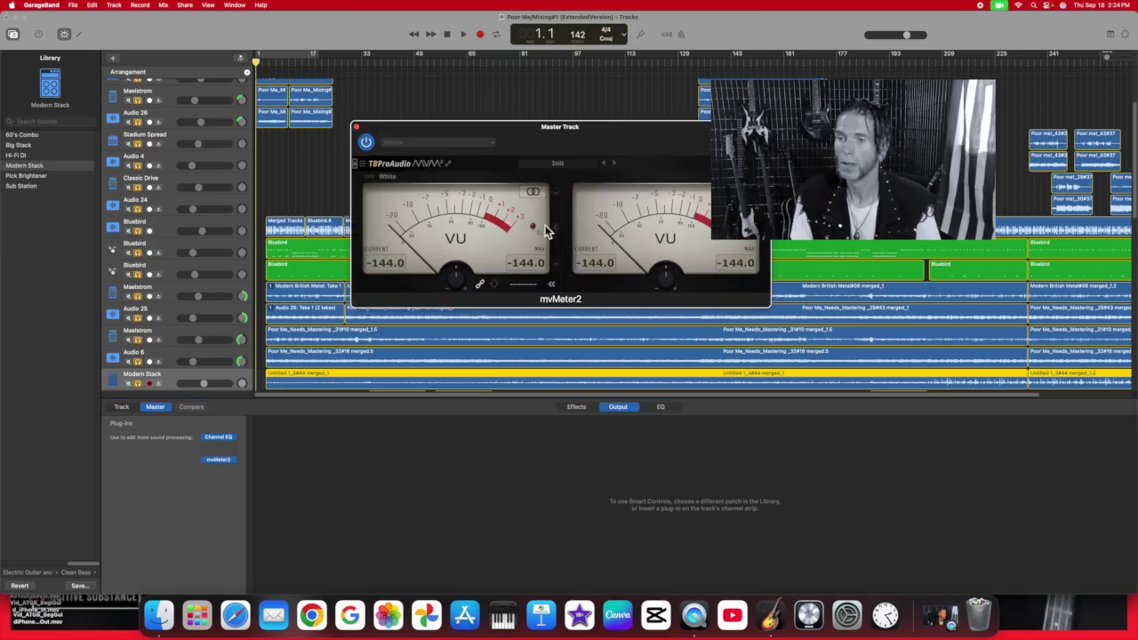
drag(653, 130, 711, 128)
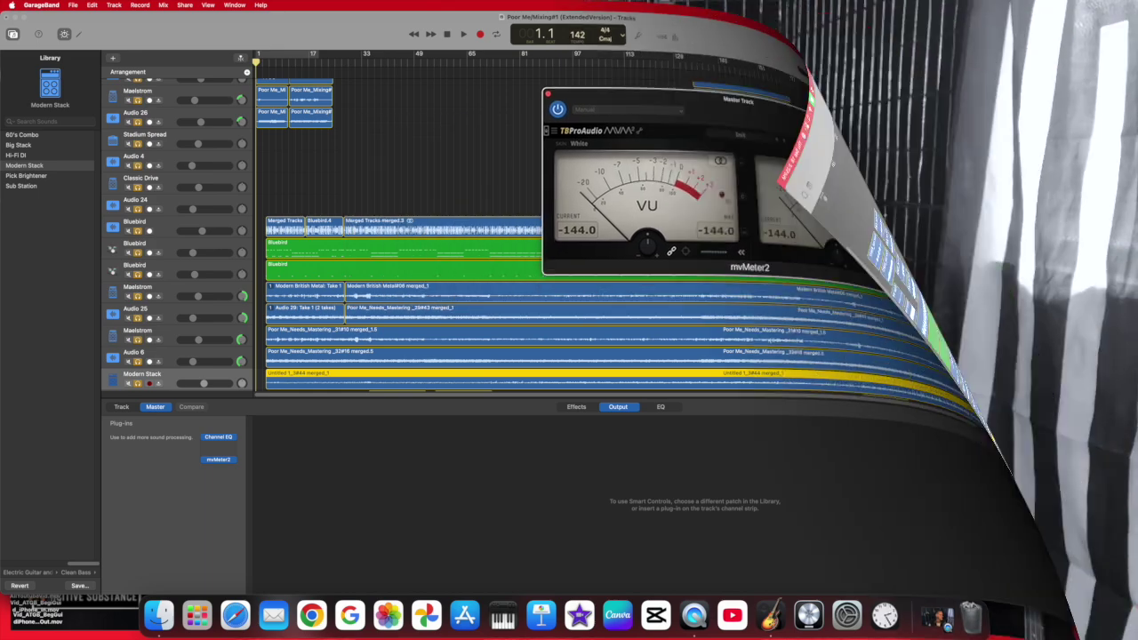